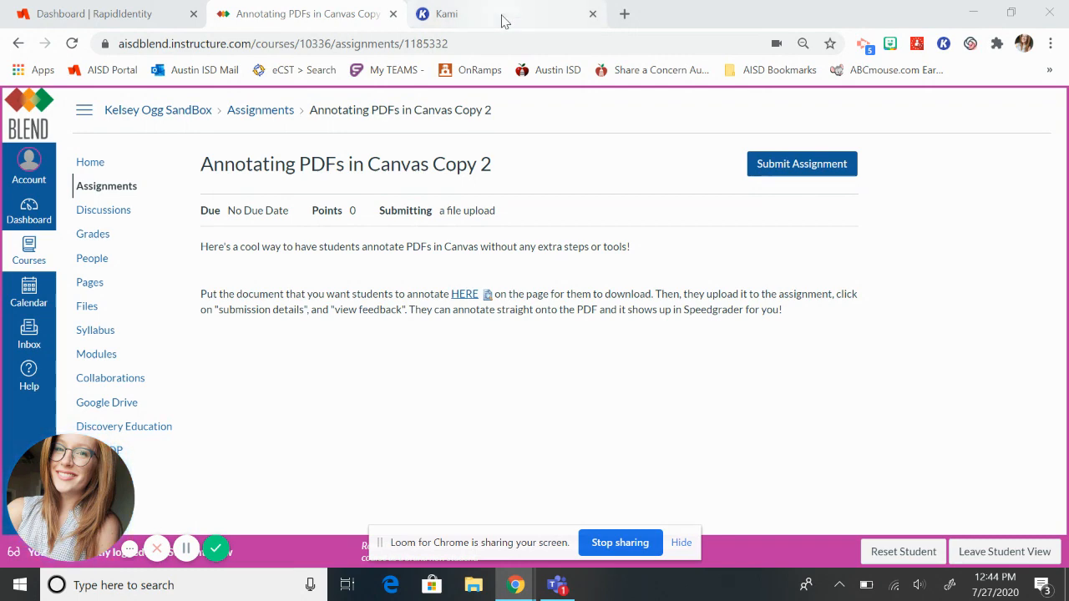
pyautogui.click(501, 17)
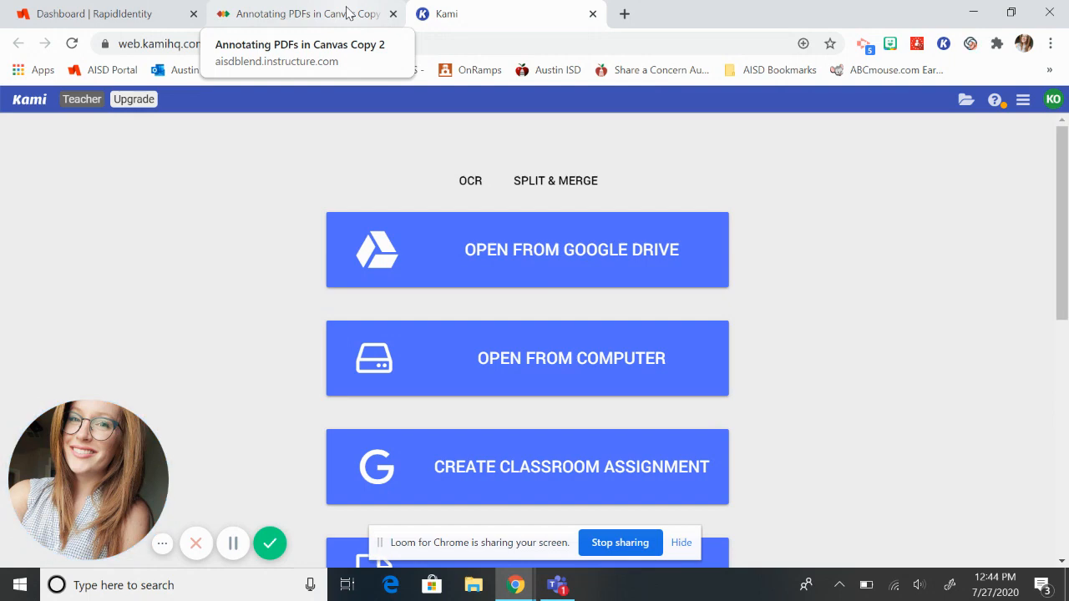
pyautogui.click(349, 13)
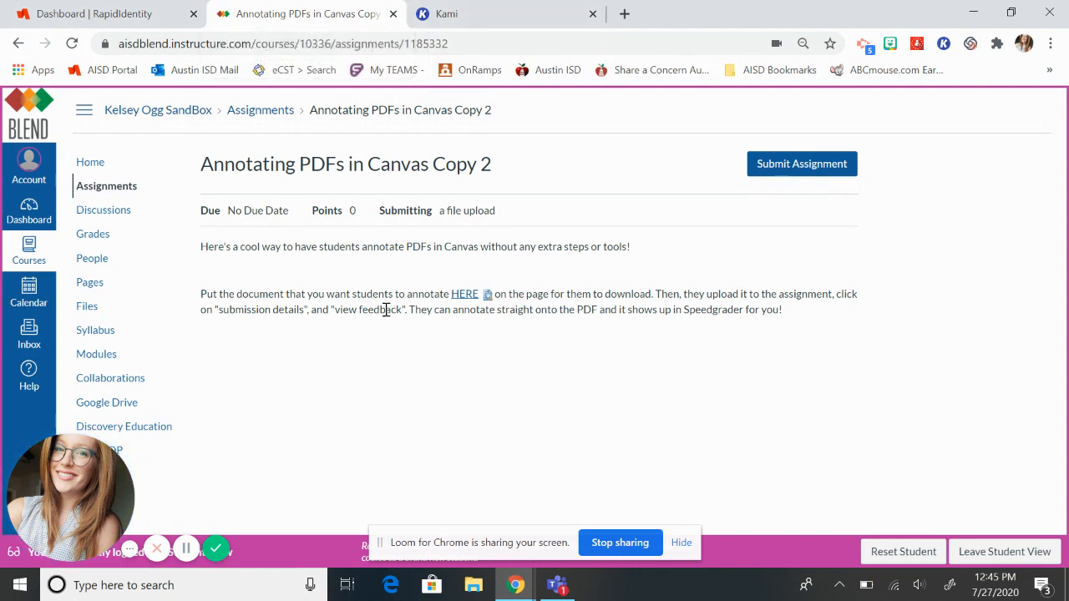
# Step: Download the Zuckerburg_Opening_Statement PDF linked as HERE in the assignment instructions
pyautogui.click(464, 299)
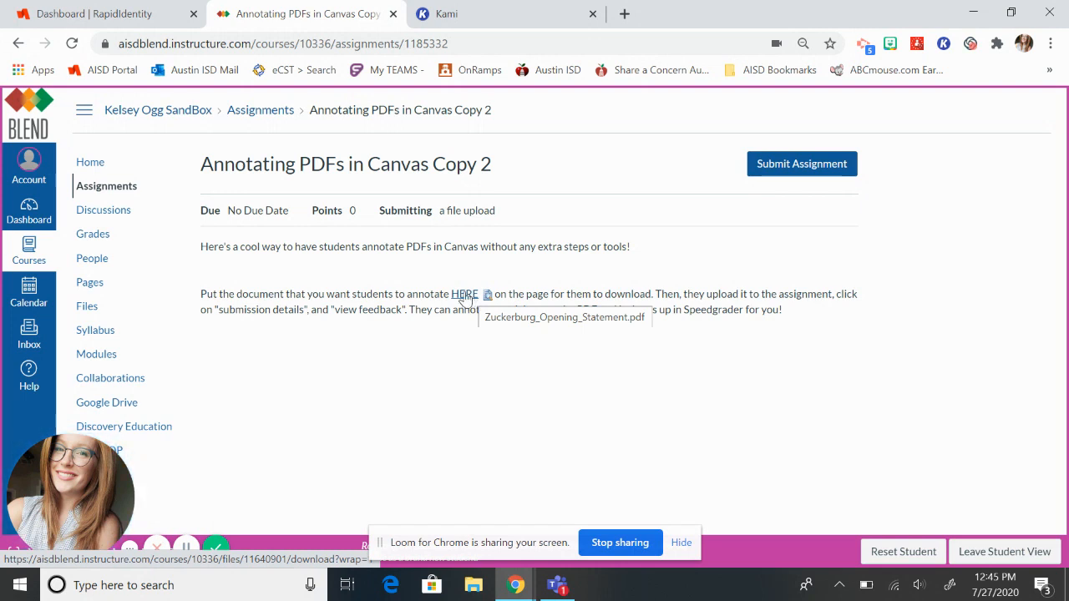
pyautogui.click(466, 298)
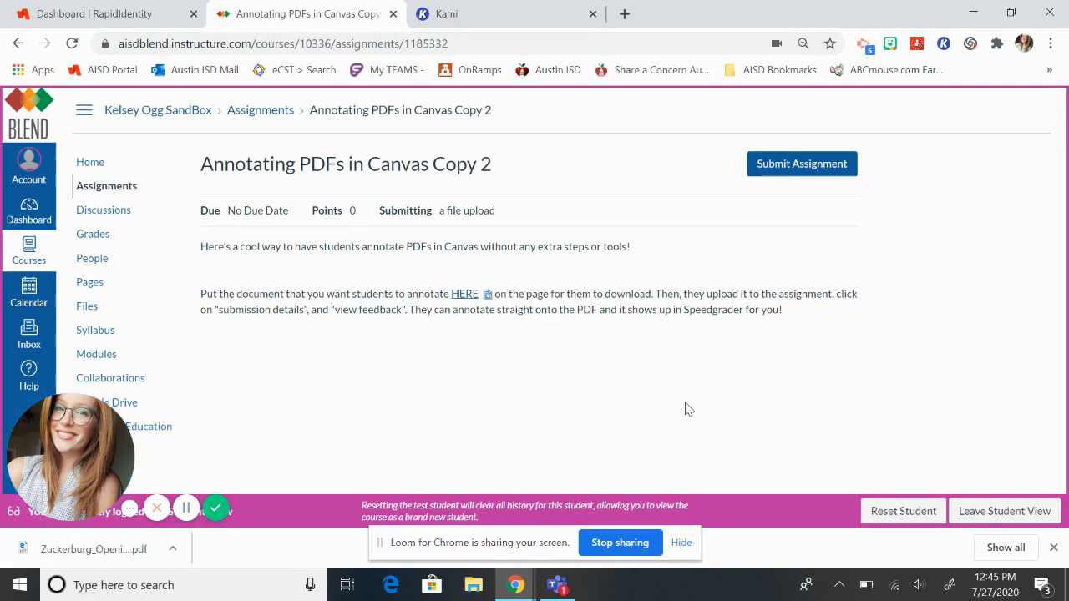
# Step: Submit the assignment with the Zuckerburg_Opening_Statement PDF, found by searching the Downloads folder for "zucker", as the uploaded file
pyautogui.click(799, 165)
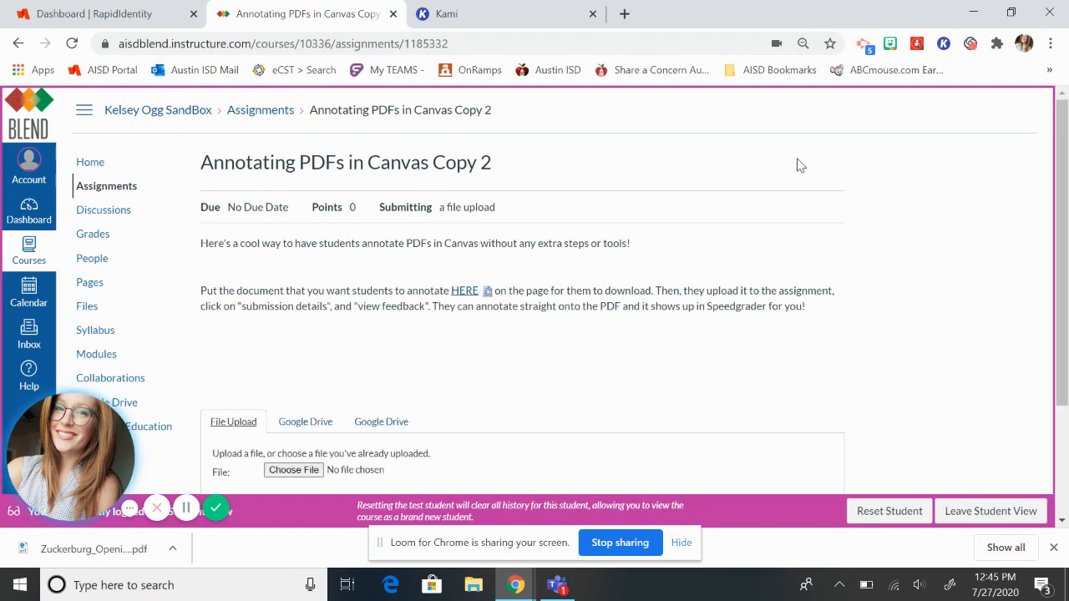
pyautogui.scroll(-2, 499, 364)
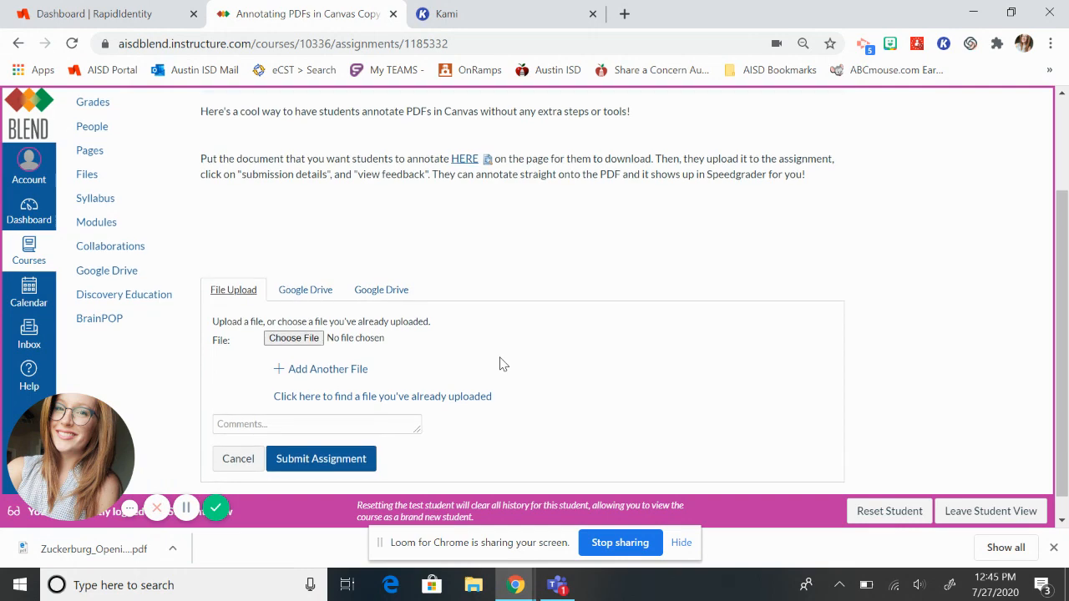
pyautogui.click(299, 340)
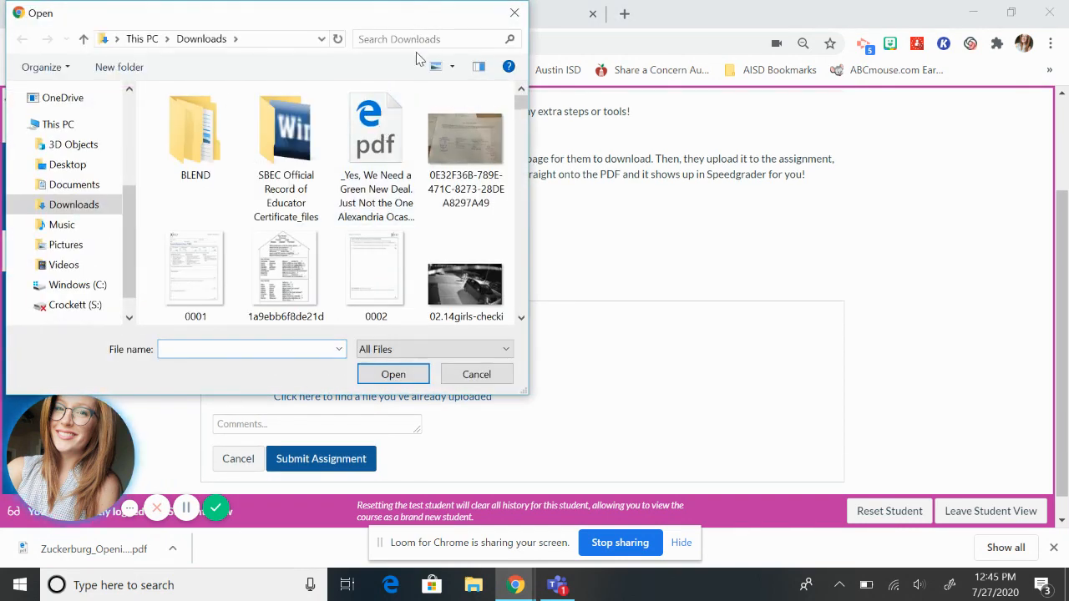
pyautogui.click(406, 39)
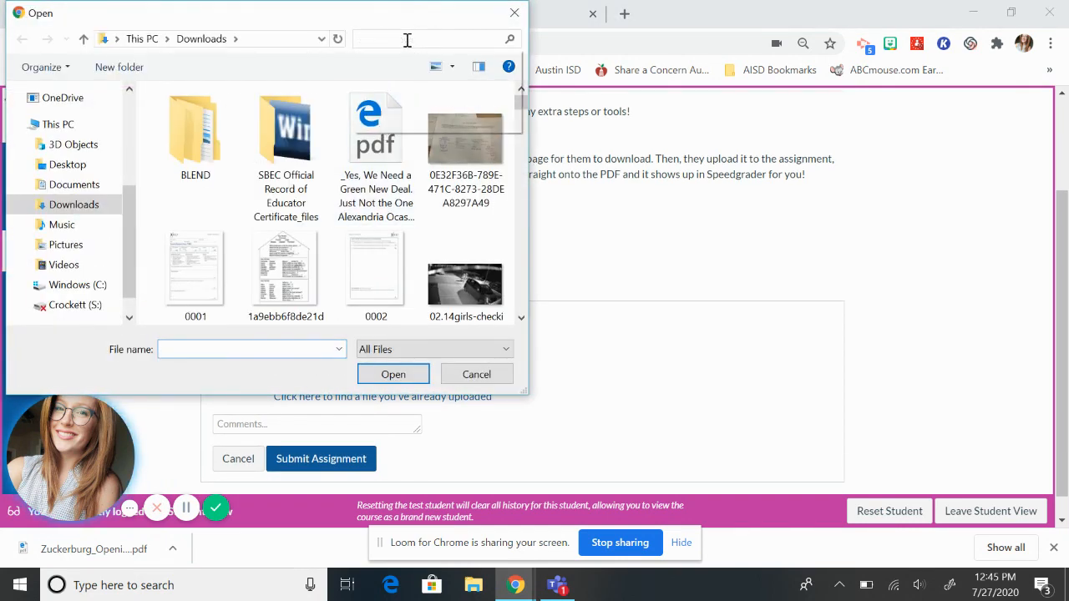
pyautogui.write('zucke')
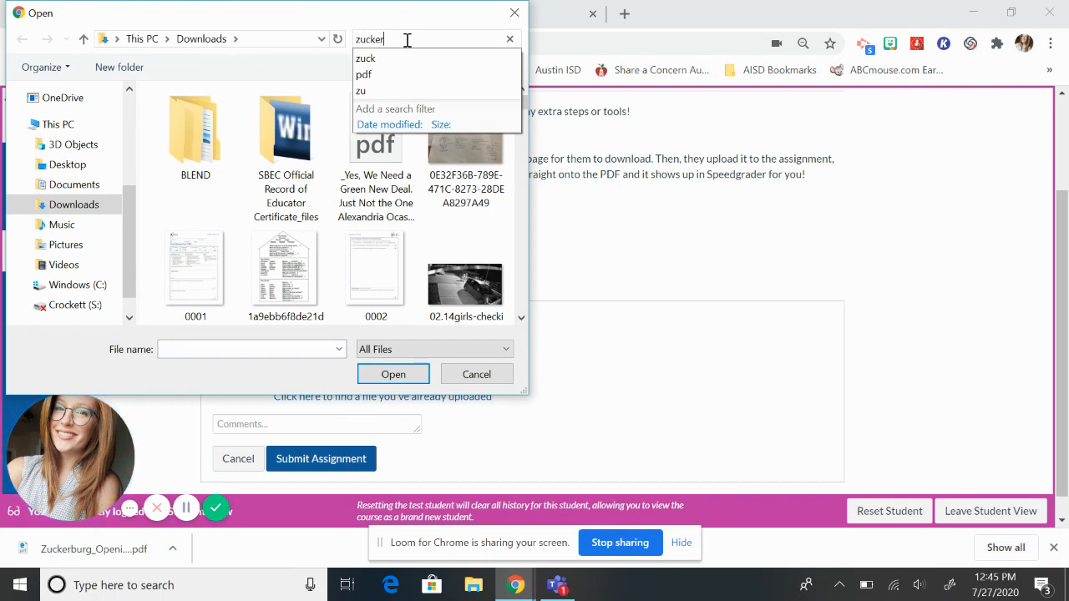
pyautogui.write('r')
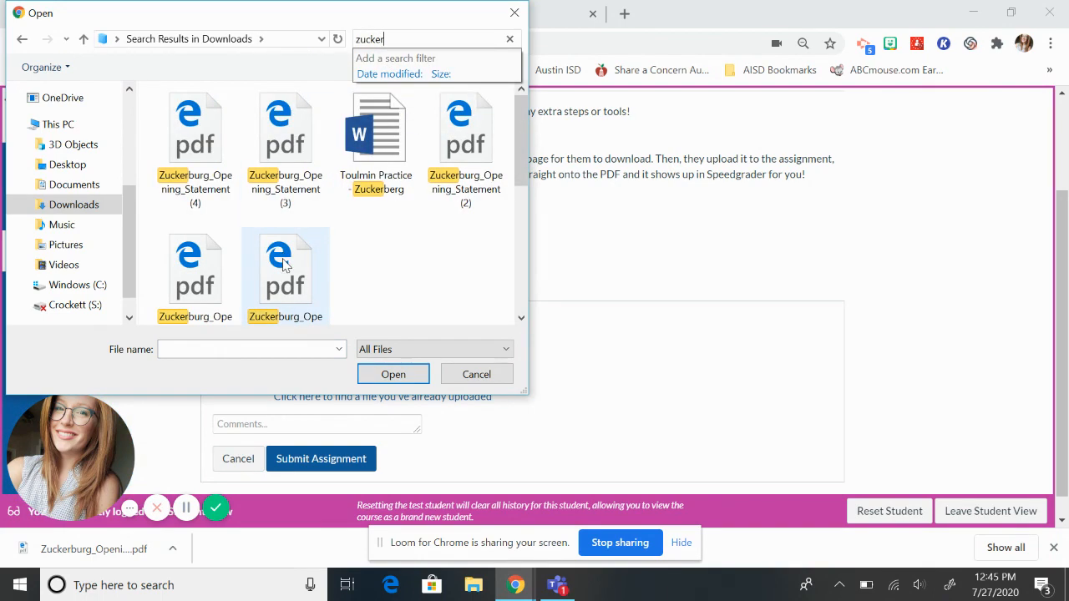
pyautogui.scroll(-2, 287, 267)
pyautogui.click(287, 194)
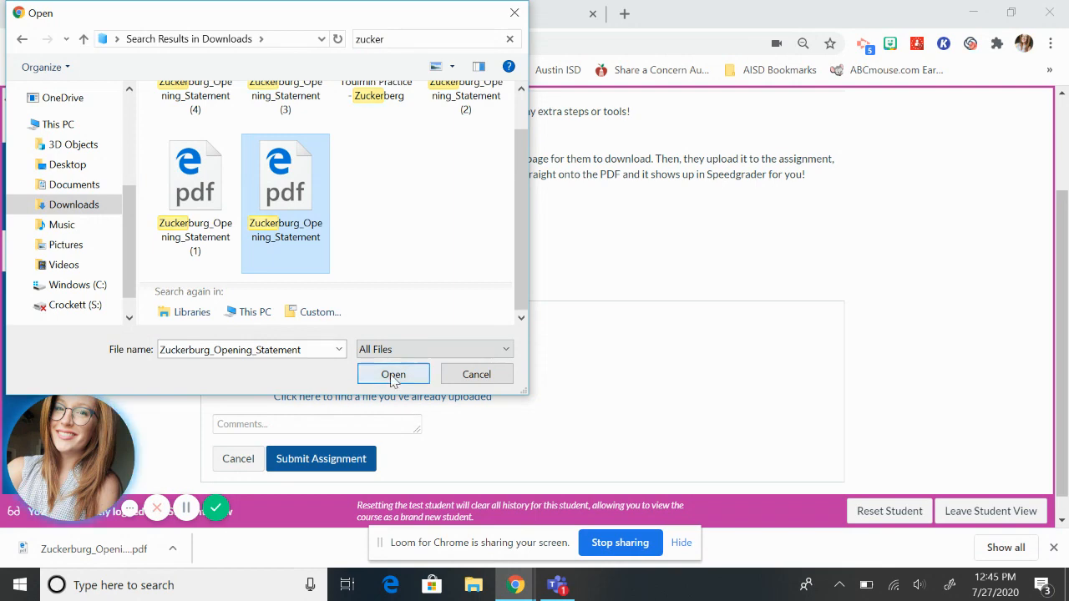
pyautogui.click(394, 374)
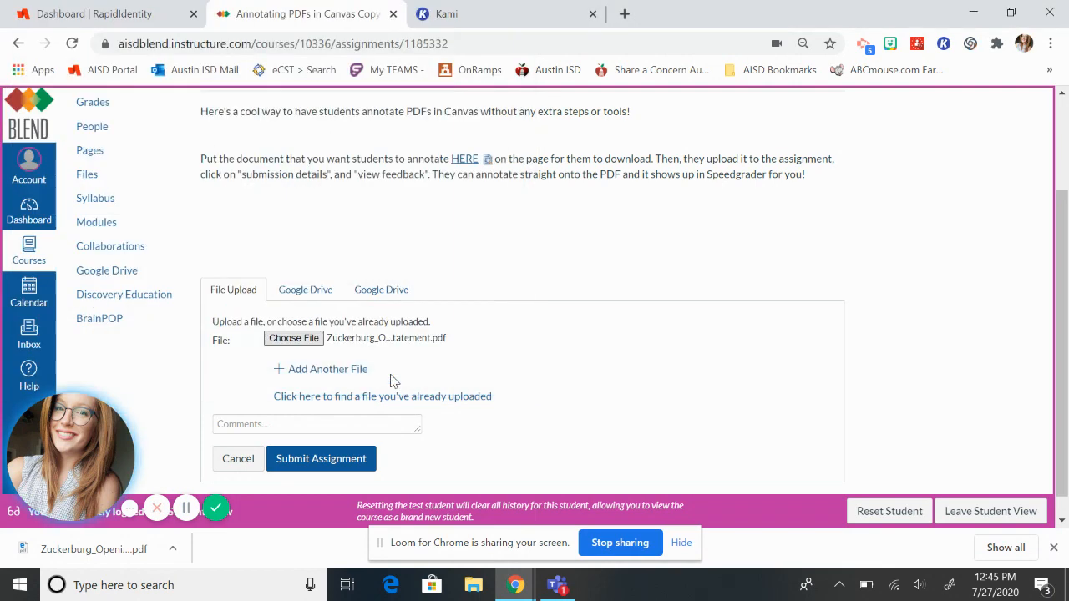
pyautogui.click(306, 472)
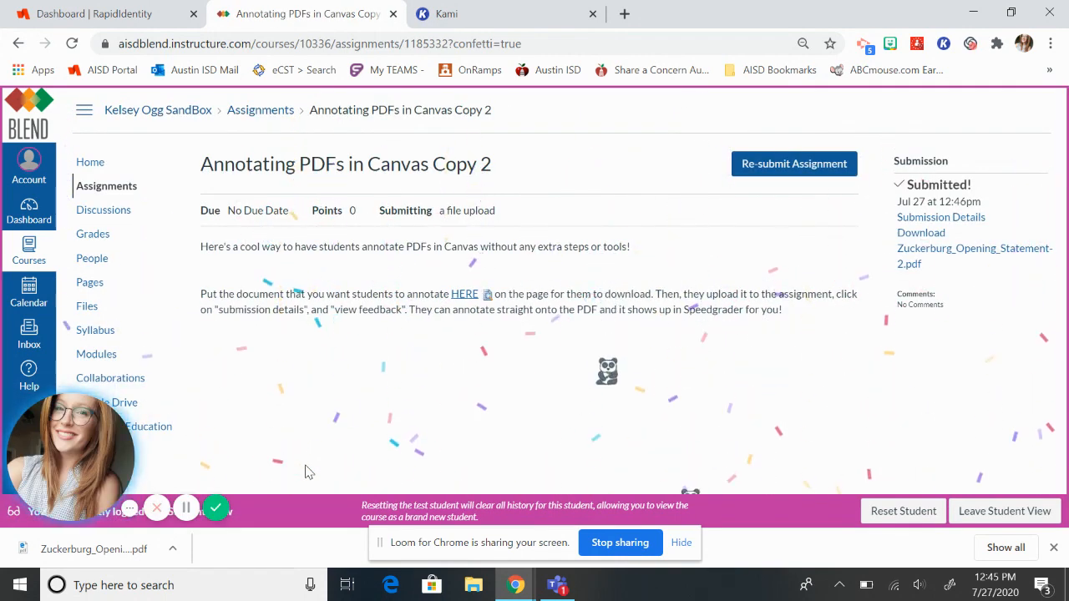
# Step: Open the feedback preview of the submitted PDF from its submission details and show page 1 in full screen
pyautogui.click(932, 219)
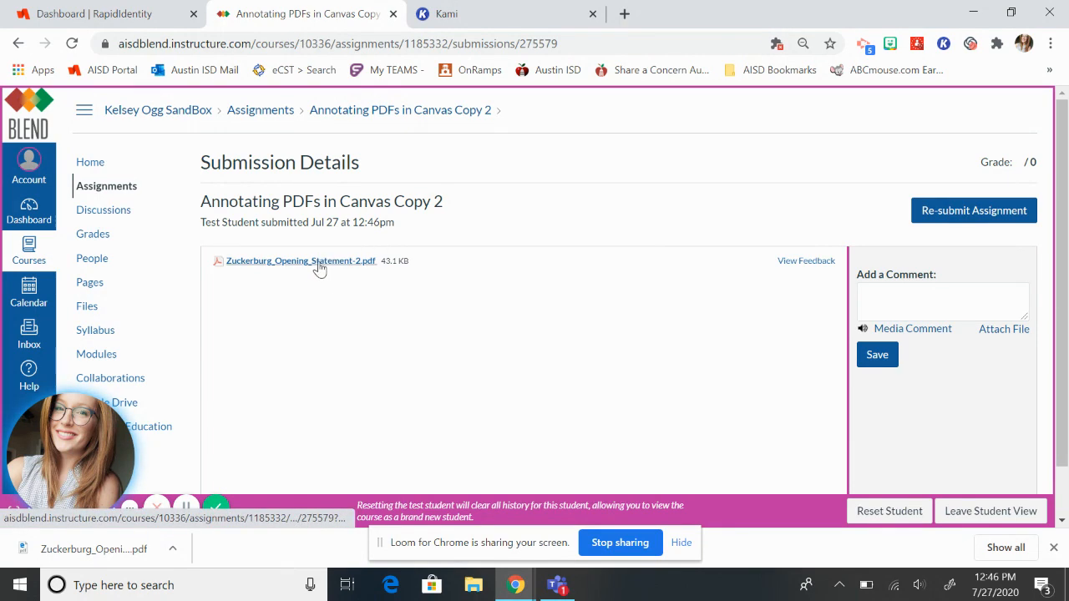
pyautogui.click(800, 262)
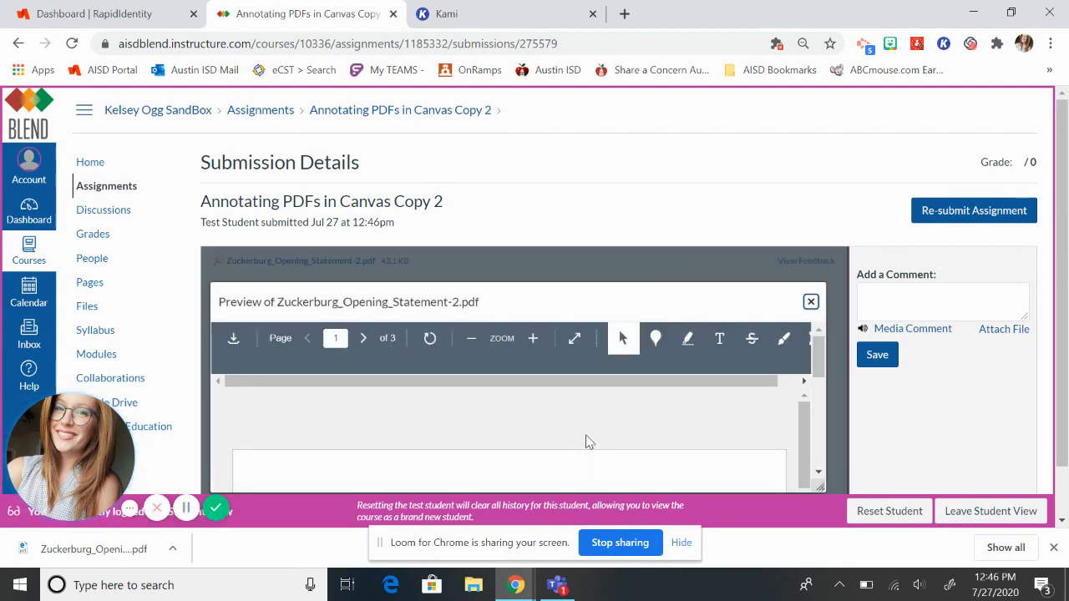
pyautogui.scroll(-2, 588, 441)
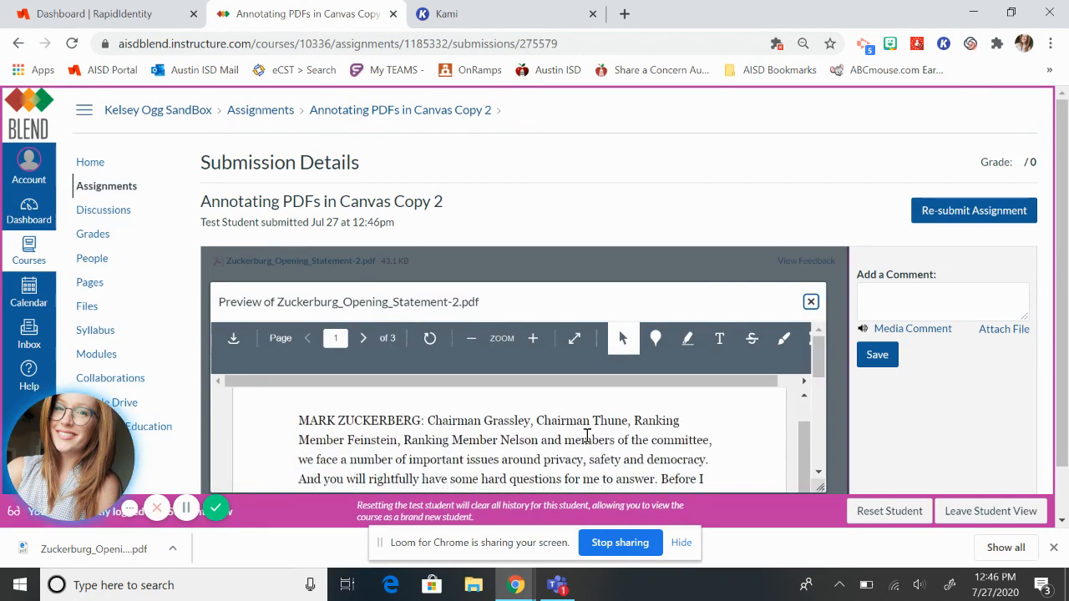
pyautogui.scroll(-1, 500, 426)
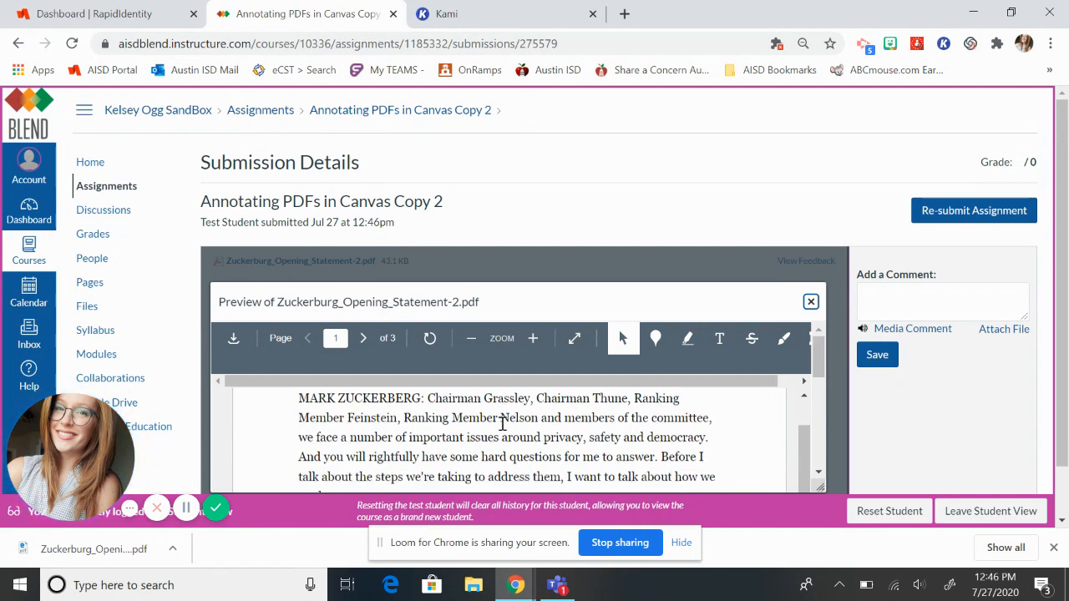
pyautogui.scroll(-5, 504, 428)
pyautogui.scroll(4, 502, 424)
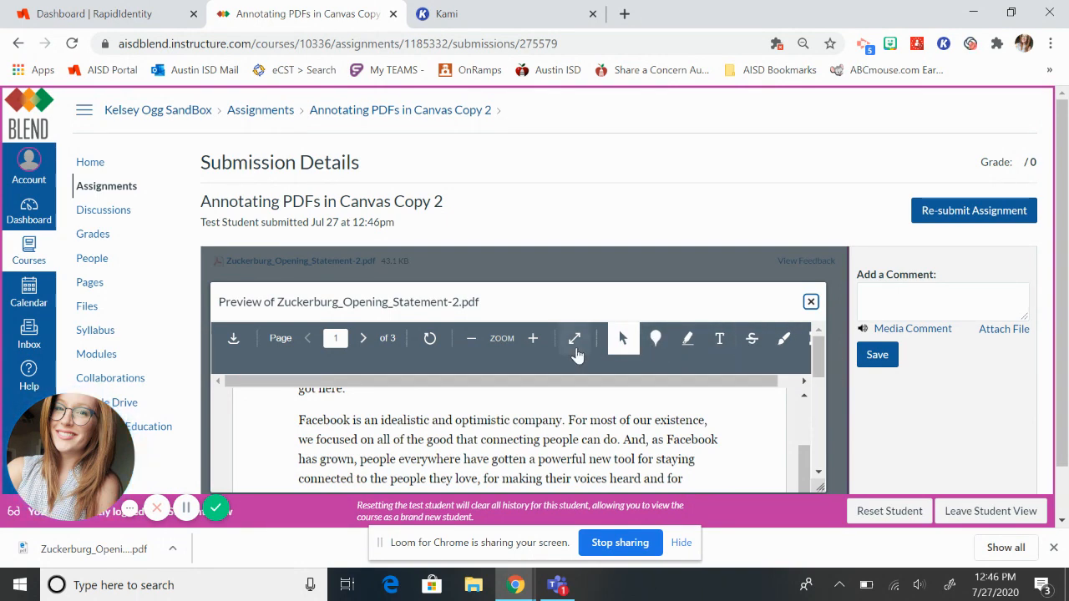
pyautogui.scroll(-1, 575, 233)
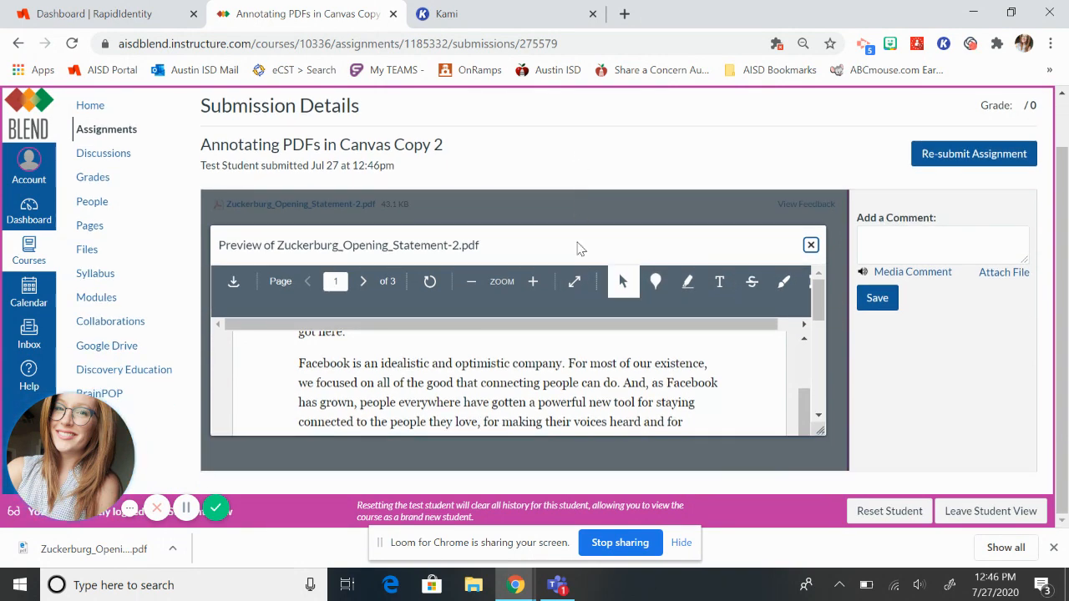
pyautogui.click(575, 285)
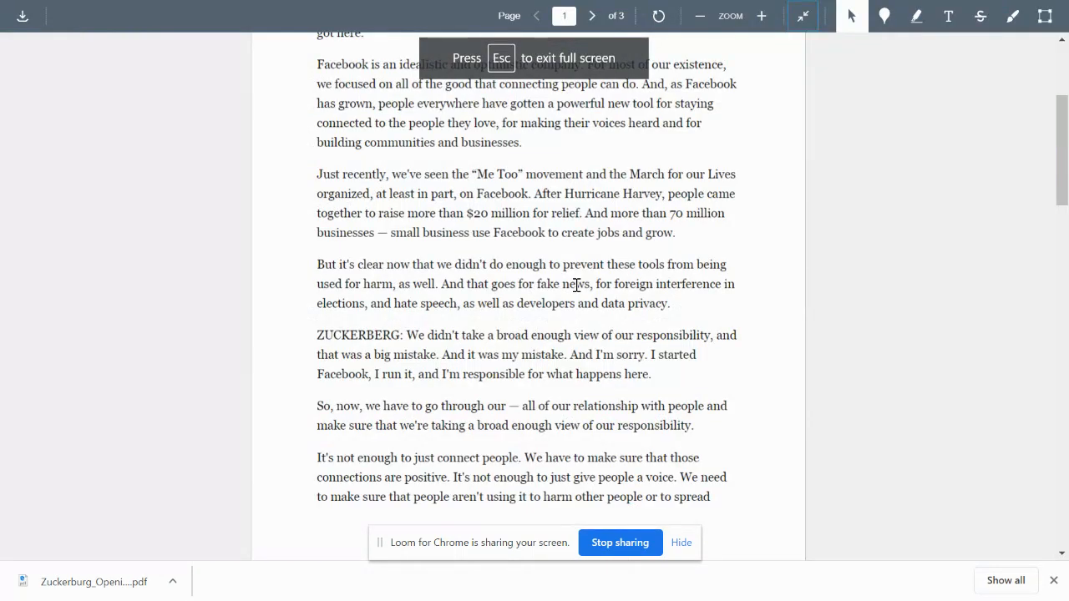
pyautogui.scroll(4, 576, 285)
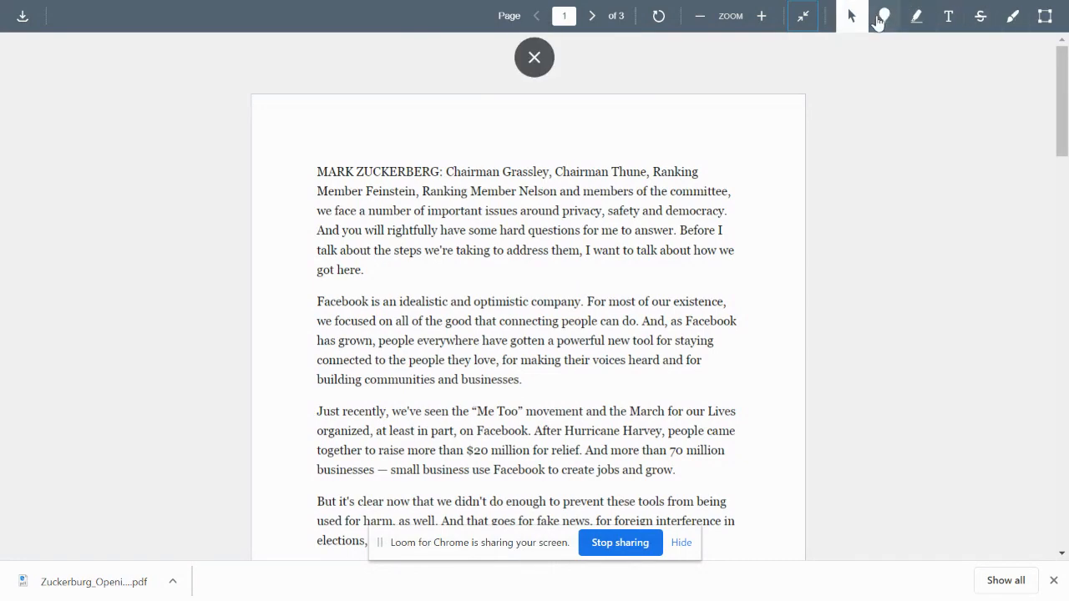
# Step: Highlight "Facebook is an idealistic and optimistic company" in yellow in the second paragraph
pyautogui.click(914, 20)
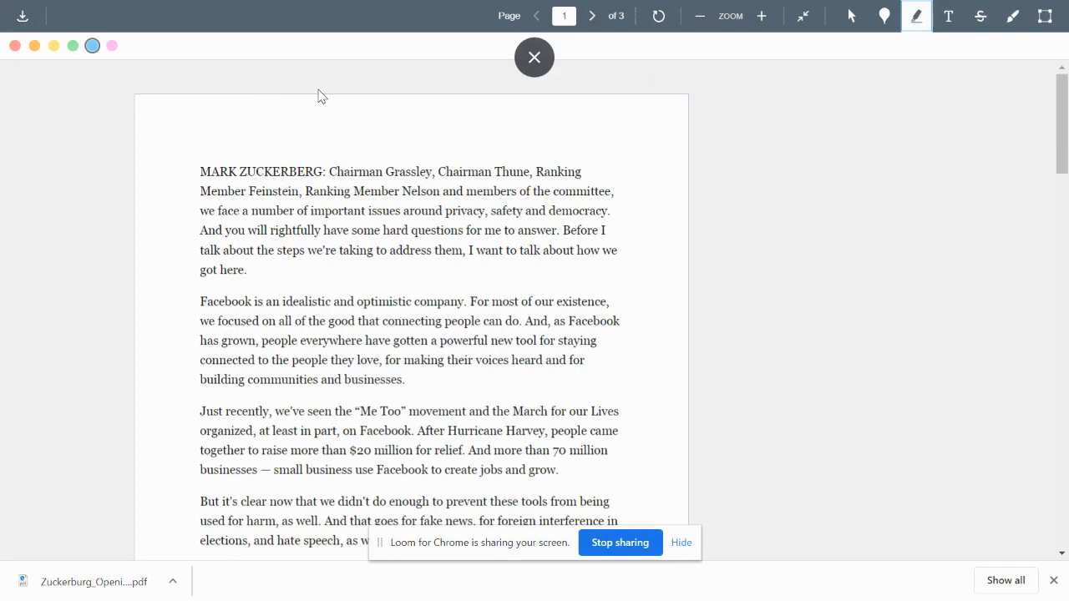
pyautogui.click(53, 48)
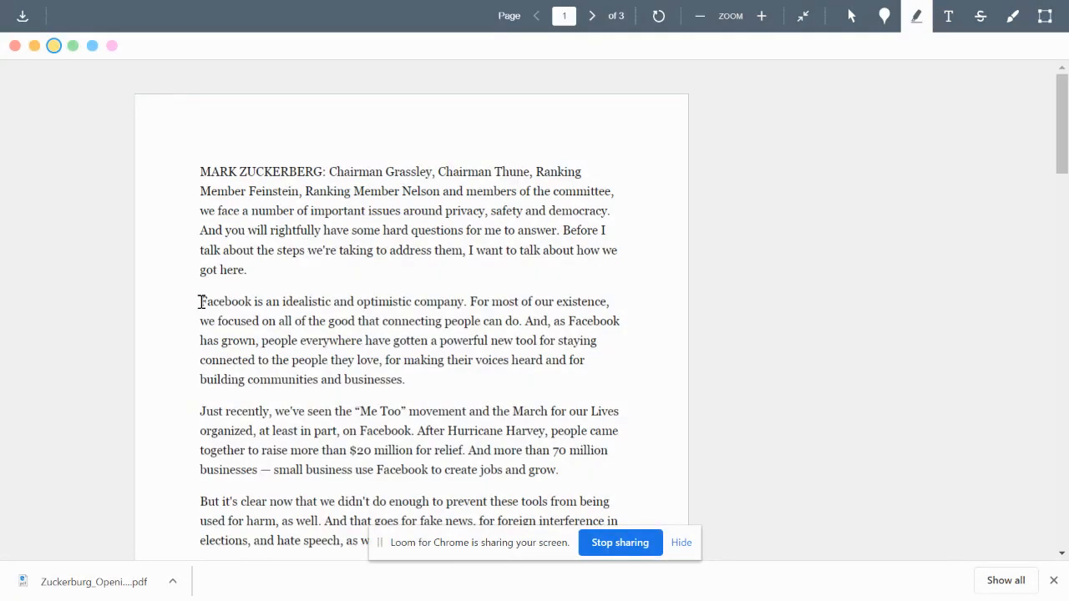
pyautogui.moveTo(252, 308); pyautogui.dragTo(459, 301)
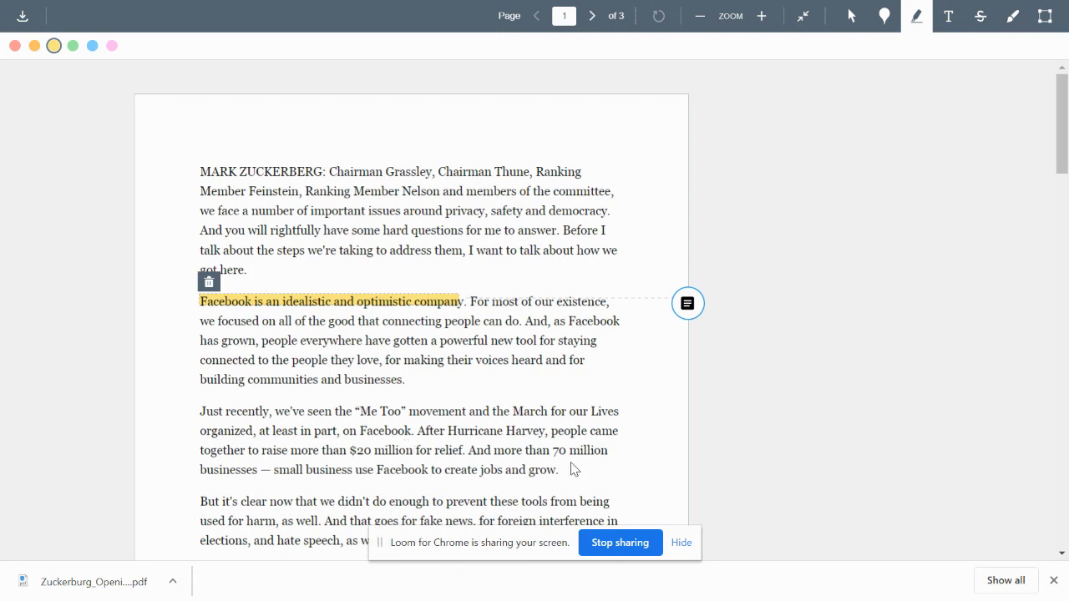
# Step: Highlight the sentence "And more than 70 million businesses — small business use Facebook to create jobs and grow." and colour it blue
pyautogui.scroll(-2, 521, 376)
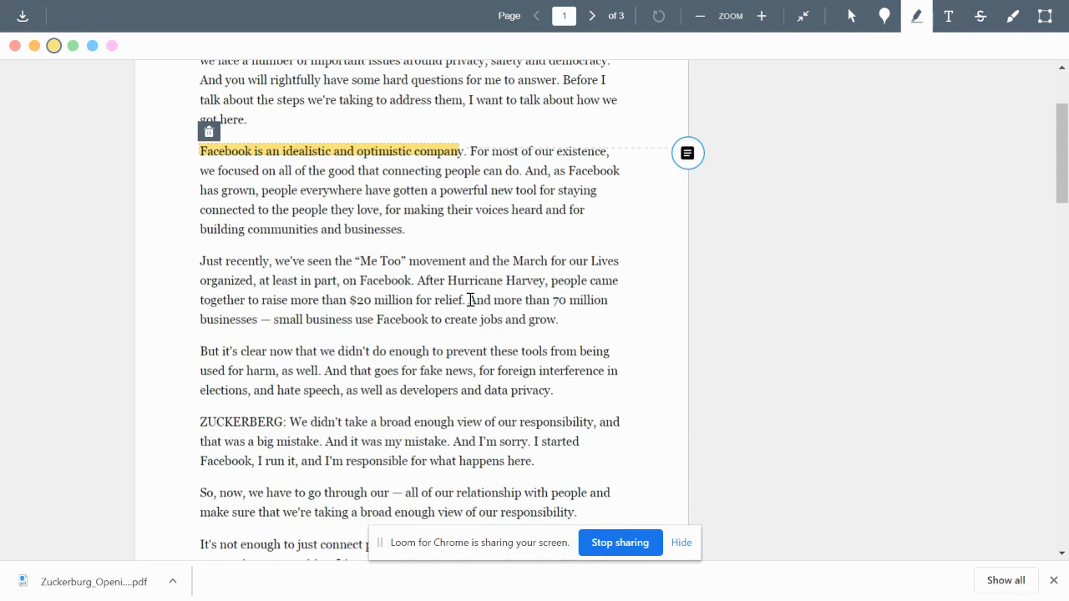
pyautogui.moveTo(471, 299); pyautogui.dragTo(563, 318)
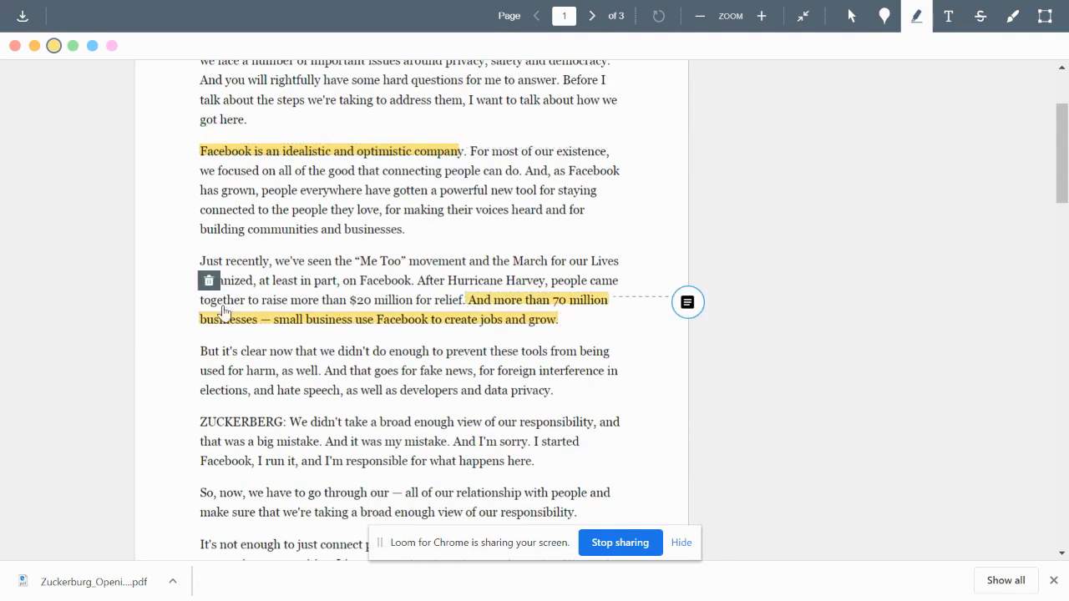
pyautogui.click(93, 46)
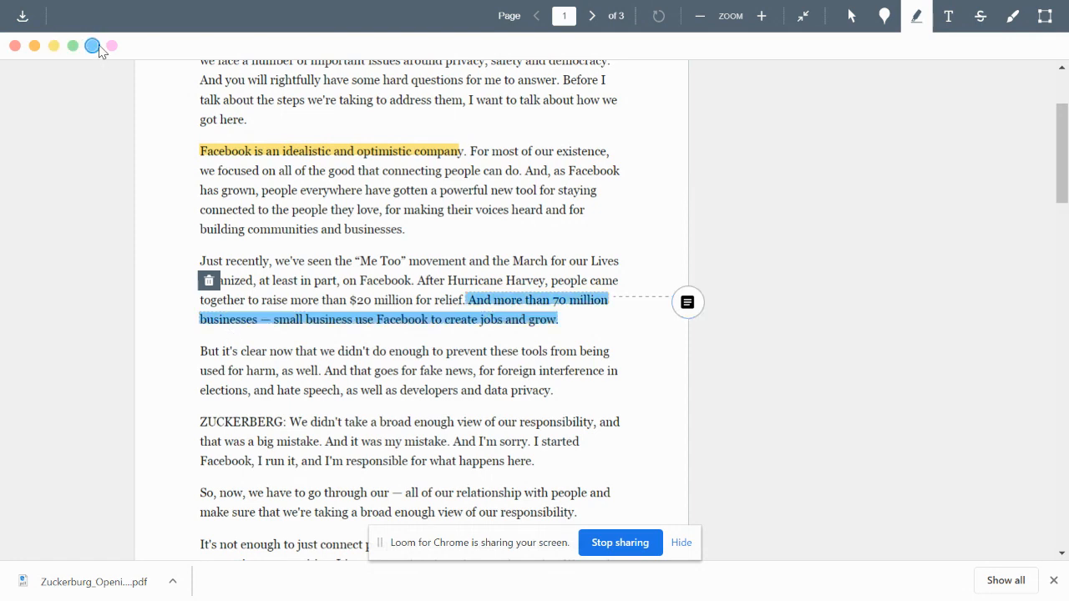
# Step: Highlight the whole paragraph beginning "ZUCKERBERG: We didn't take a broad enough view", colour it pink, and leave the highlighter
pyautogui.click(198, 422)
pyautogui.moveTo(201, 421); pyautogui.dragTo(534, 470)
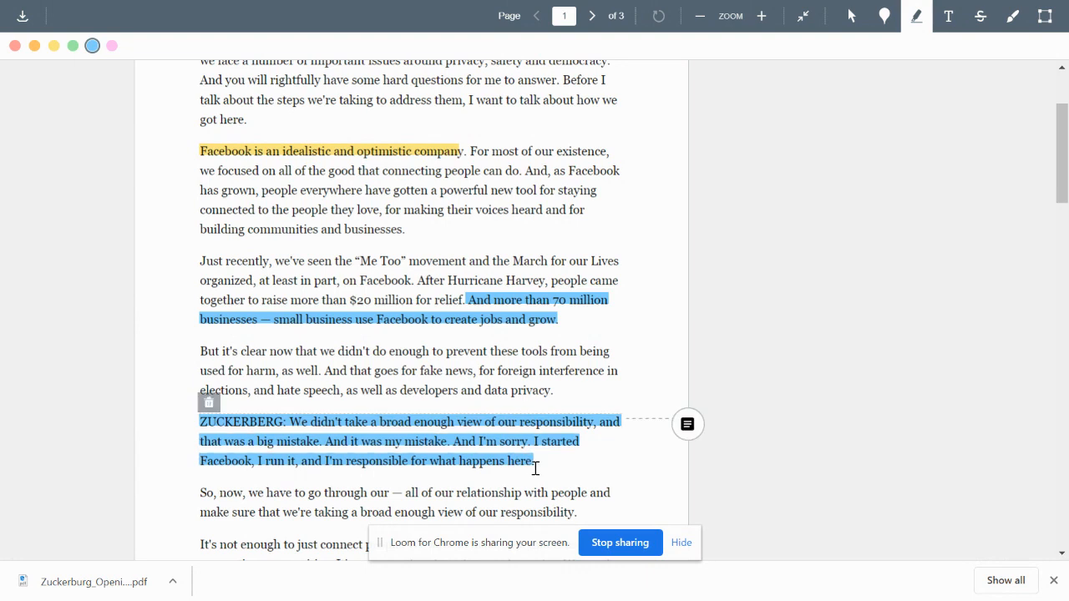
pyautogui.click(111, 47)
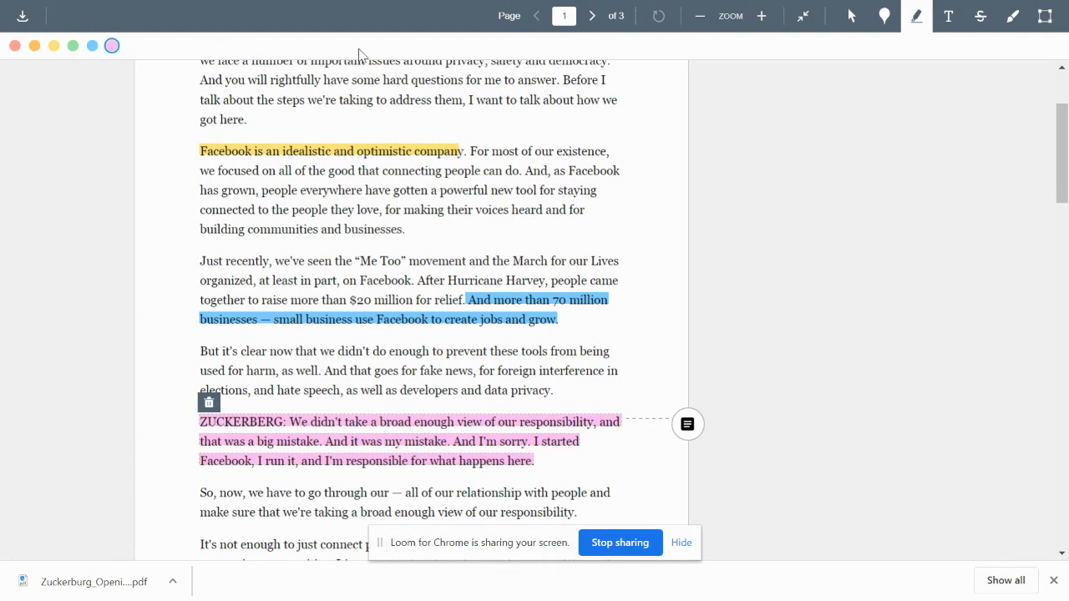
pyautogui.click(849, 17)
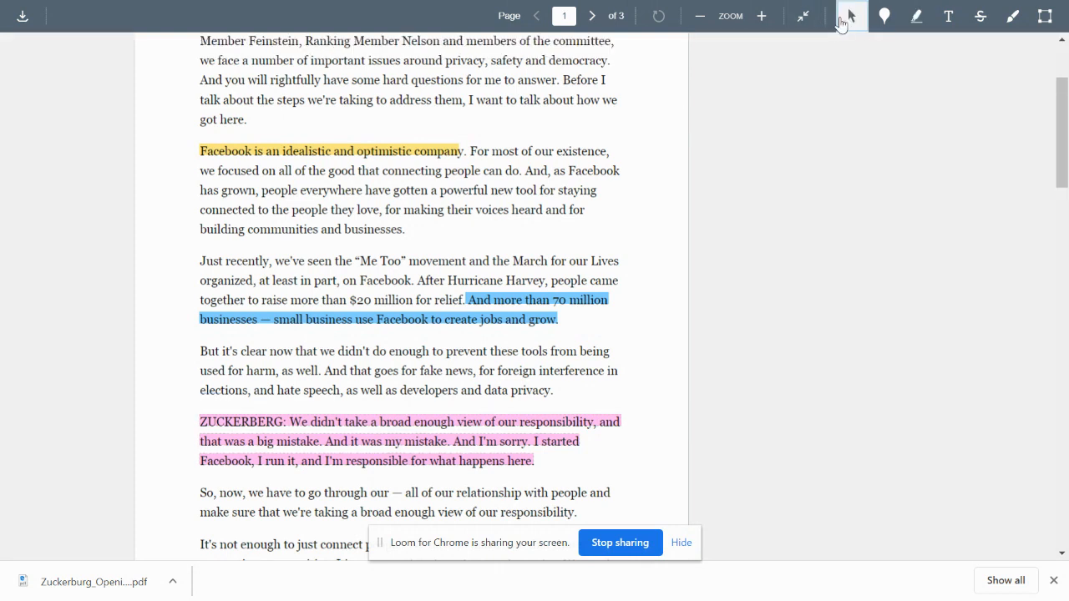
# Step: Add a magenta point annotation at the word "existence" in the second paragraph with the comment "MAIN IDEA!"
pyautogui.click(881, 21)
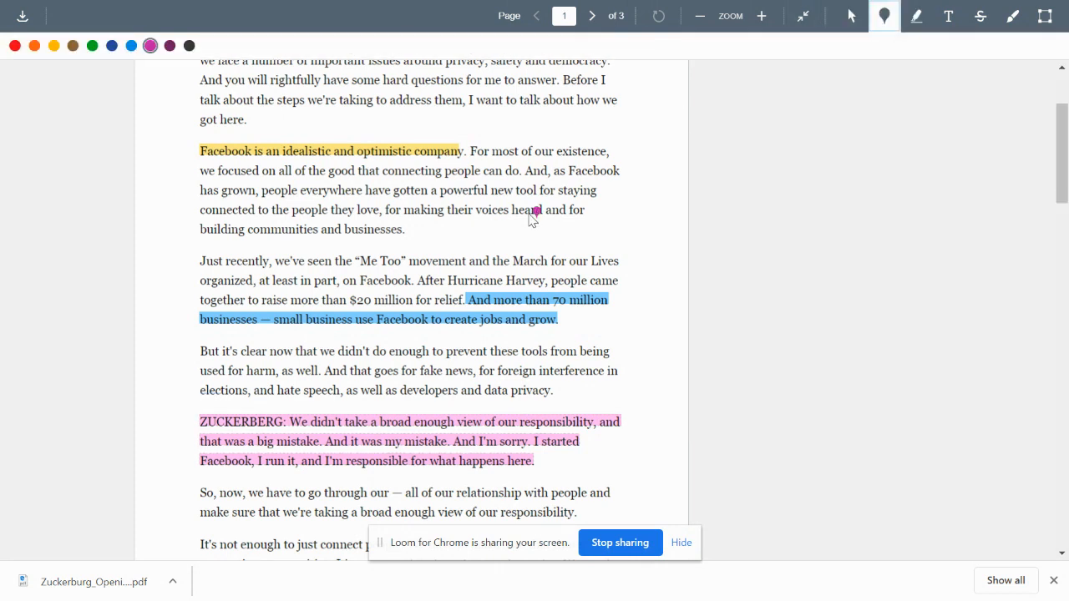
pyautogui.click(591, 157)
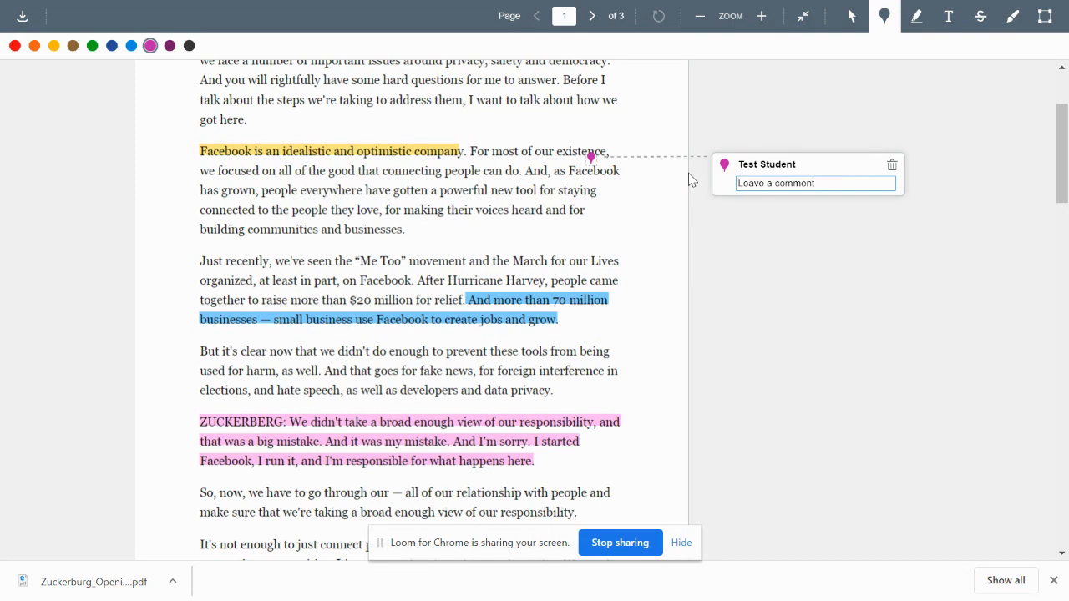
pyautogui.write('MAIN IDEA!')
pyautogui.click(849, 19)
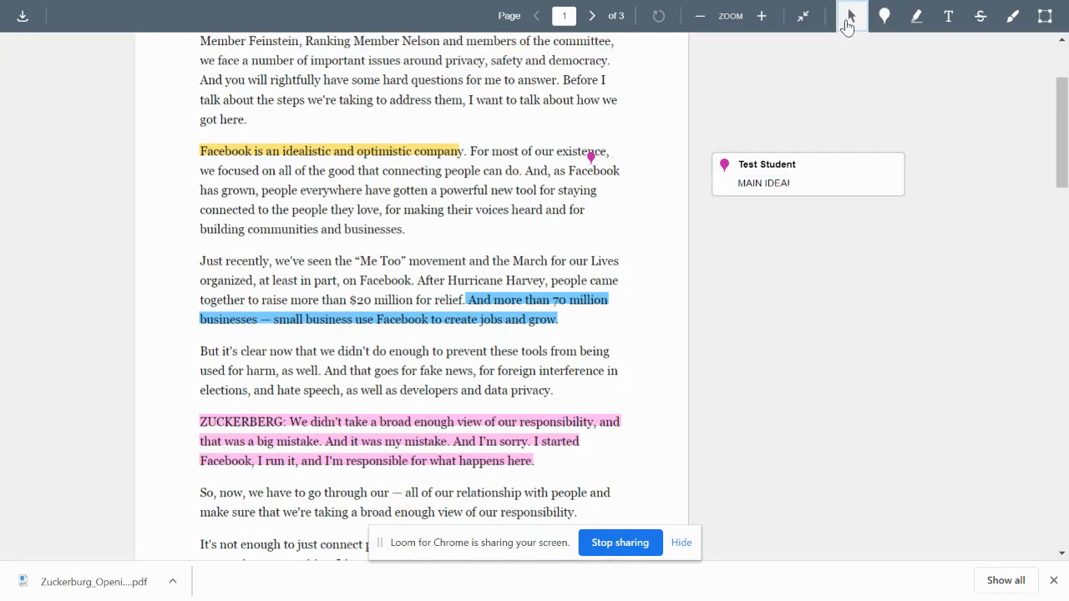
# Step: Add an orange point annotation just above the paragraph beginning "ZUCKERBERG: We didn't take" with the comment "AUTHOR"
pyautogui.click(884, 16)
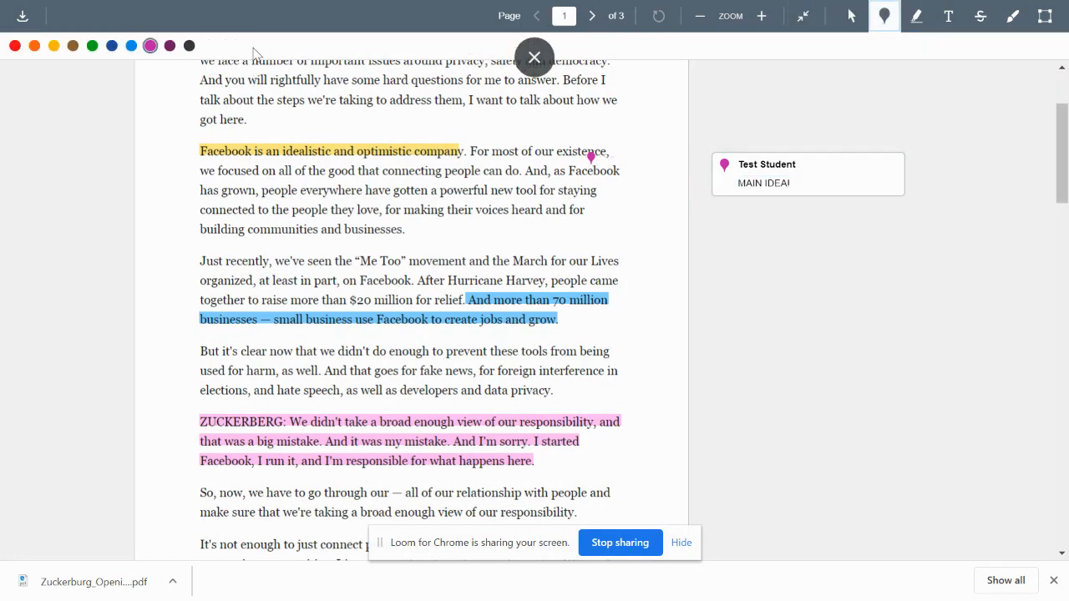
pyautogui.click(35, 45)
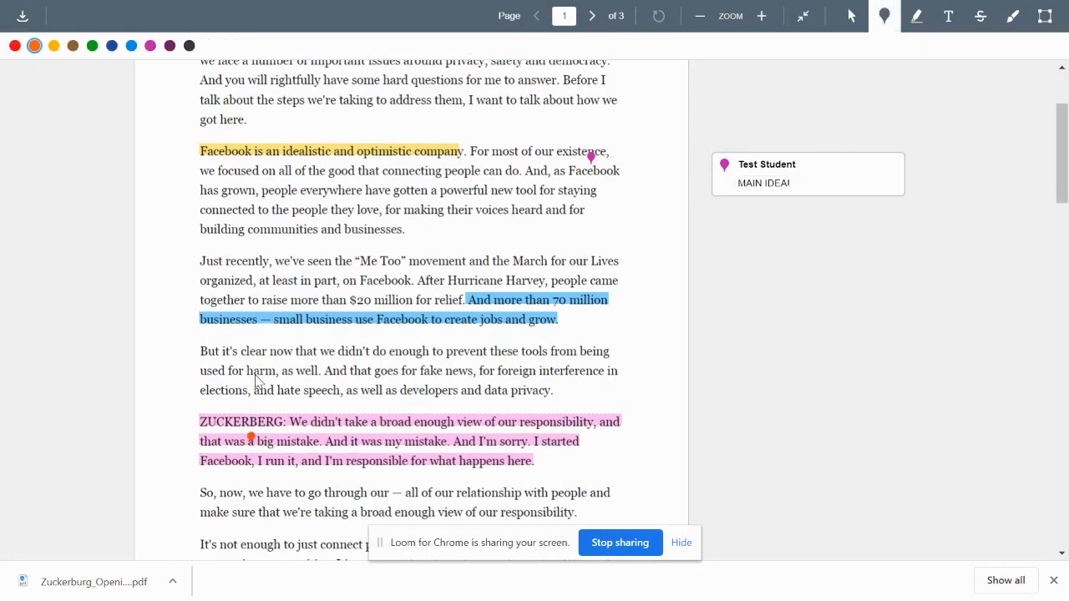
pyautogui.click(237, 404)
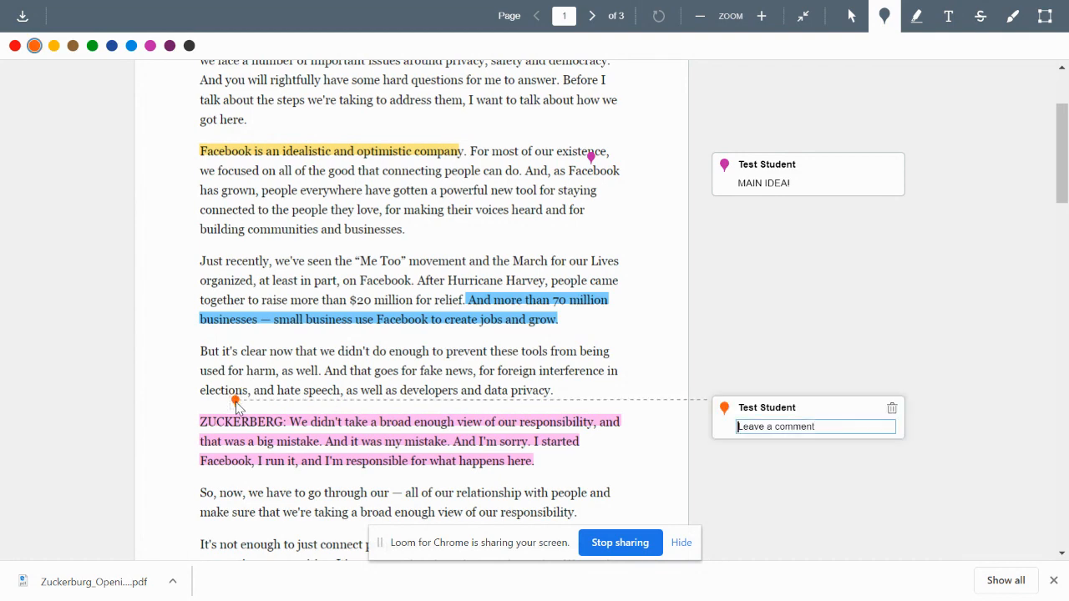
pyautogui.write('A')
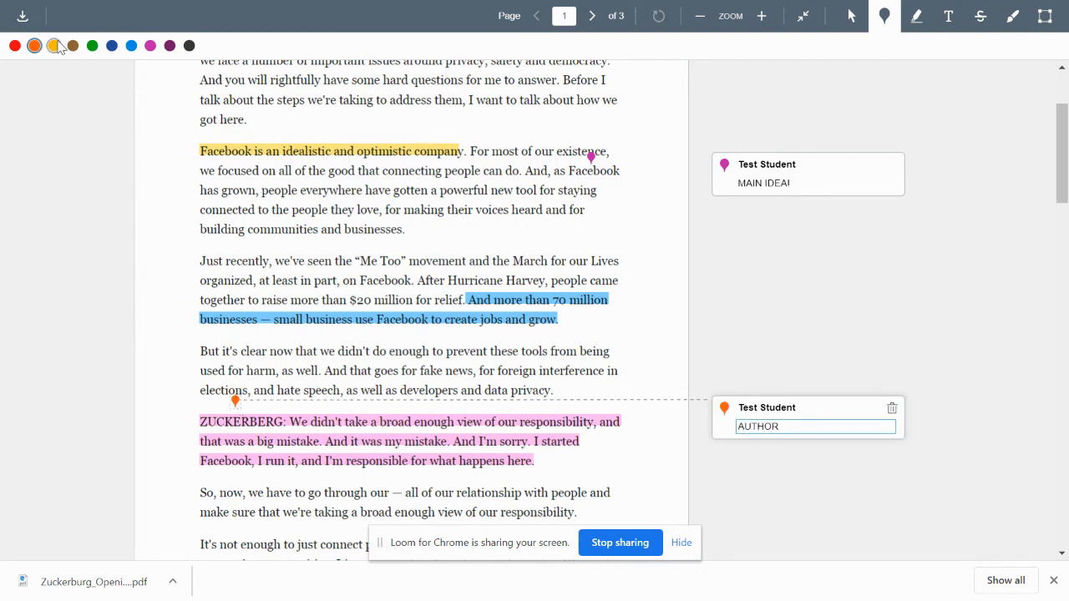
pyautogui.write('UTHOR')
pyautogui.click(847, 17)
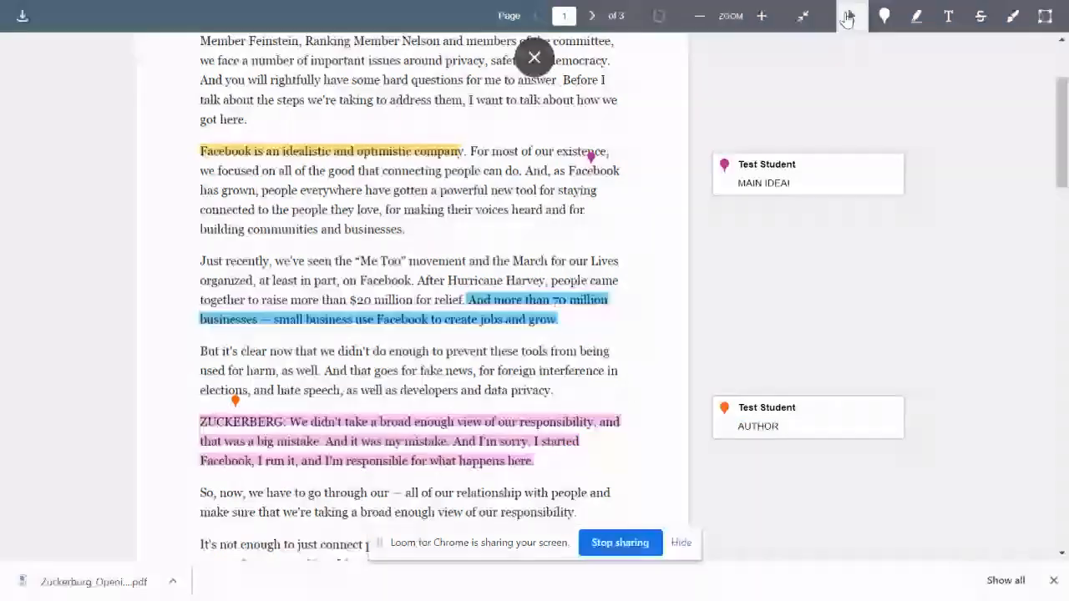
# Step: Add a small free-text note reading "I wonder..." in the margin beside the first paragraph on page 1
pyautogui.click(946, 20)
pyautogui.scroll(2, 709, 117)
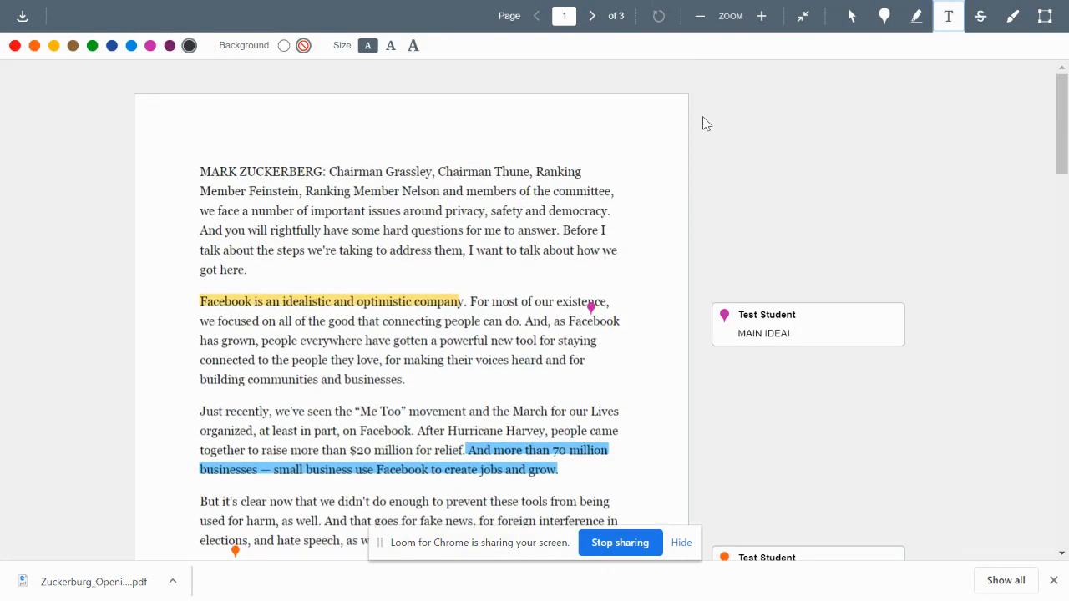
pyautogui.click(652, 179)
pyautogui.write('w')
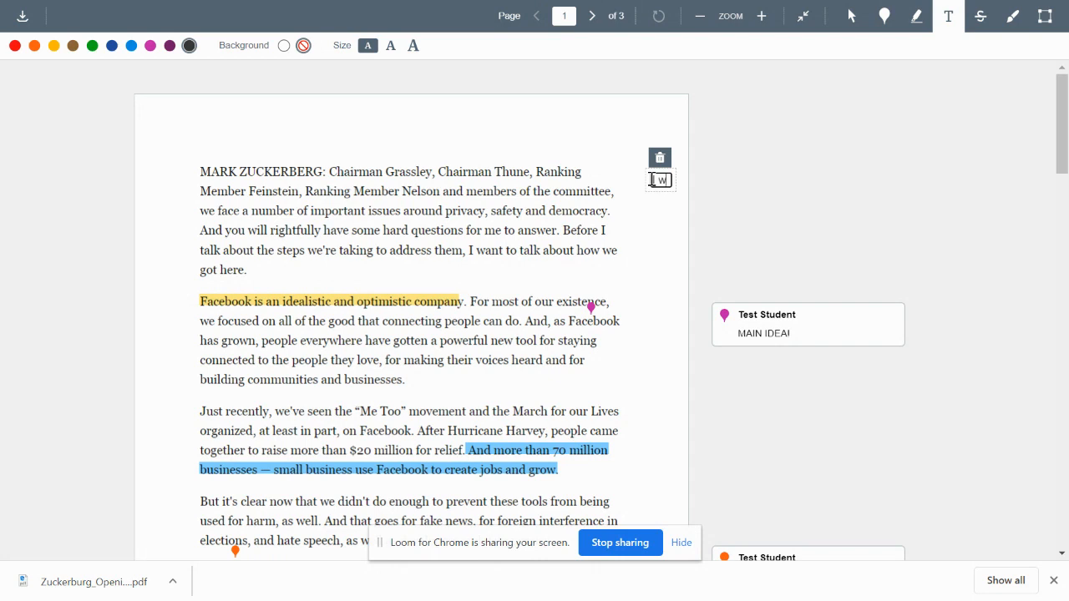
pyautogui.write('onder...')
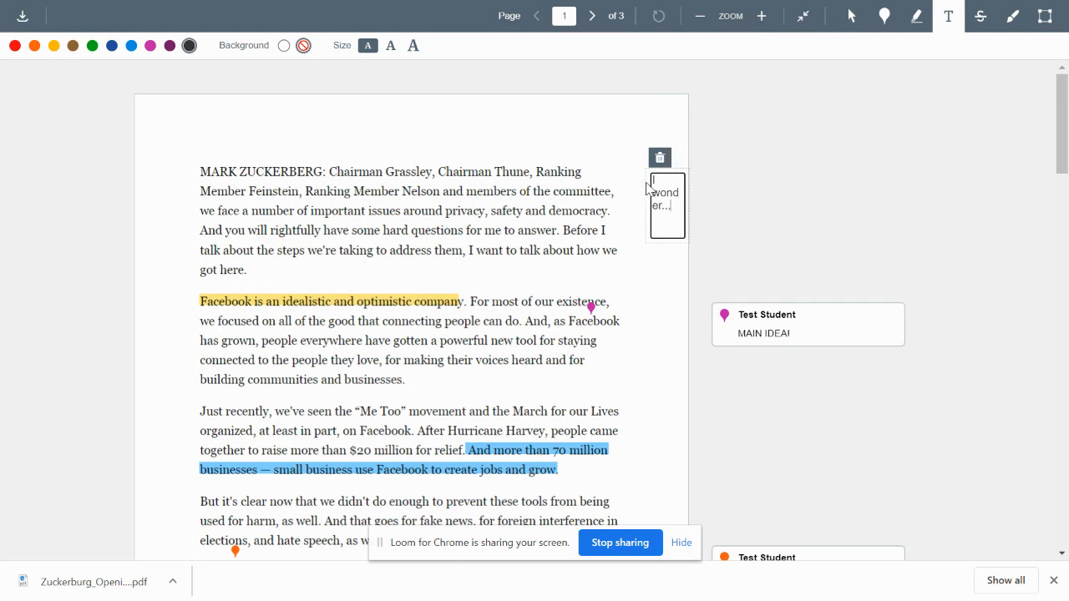
pyautogui.click(848, 18)
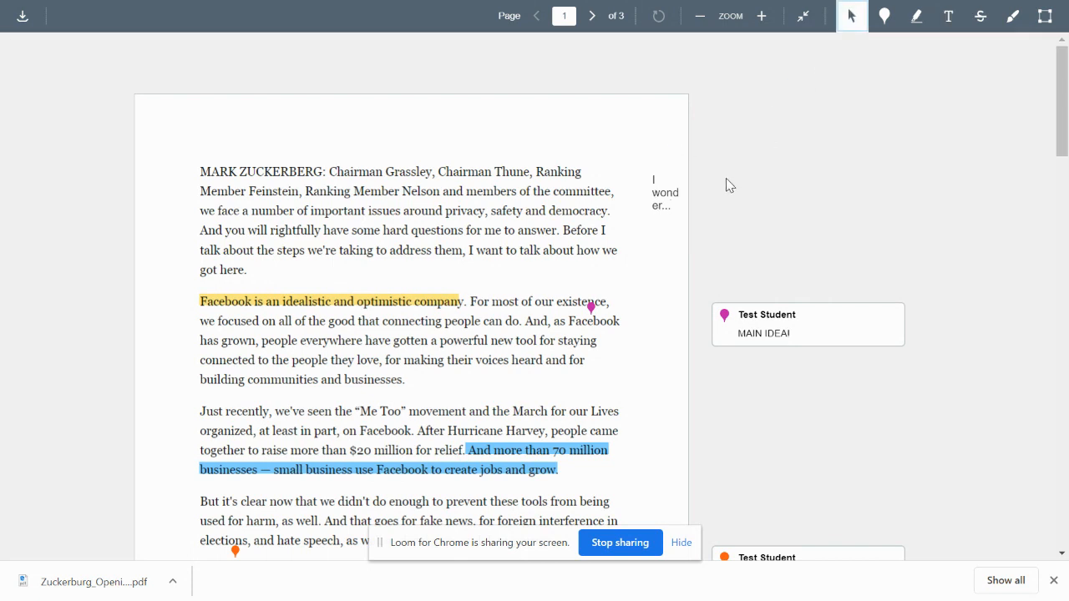
# Step: Move the "I wonder..." note to just above the right end of the first paragraph
pyautogui.click(665, 190)
pyautogui.doubleClick(666, 190)
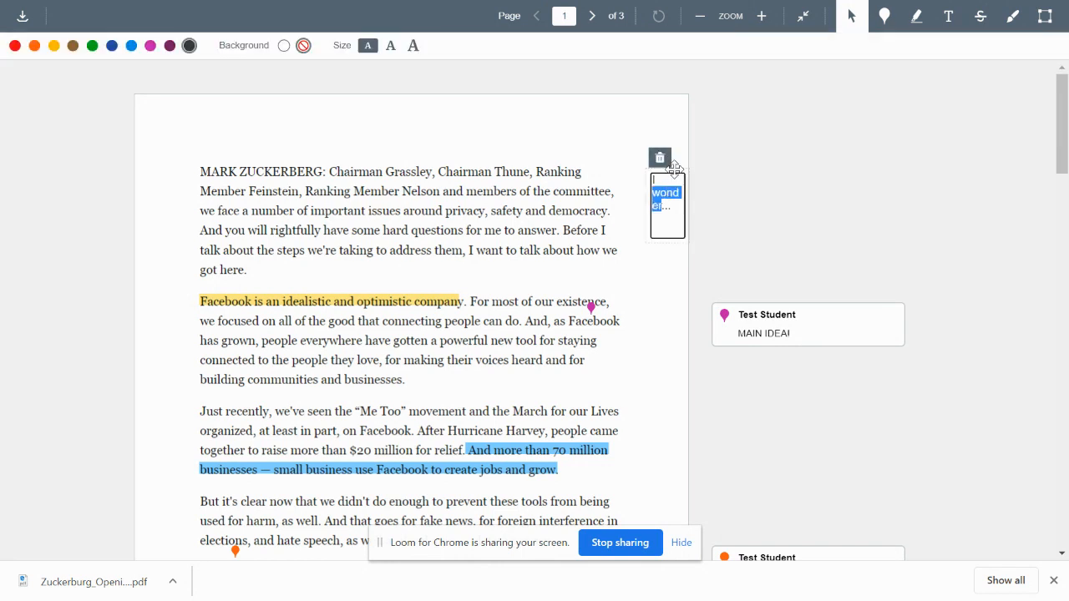
pyautogui.moveTo(673, 169); pyautogui.dragTo(620, 138)
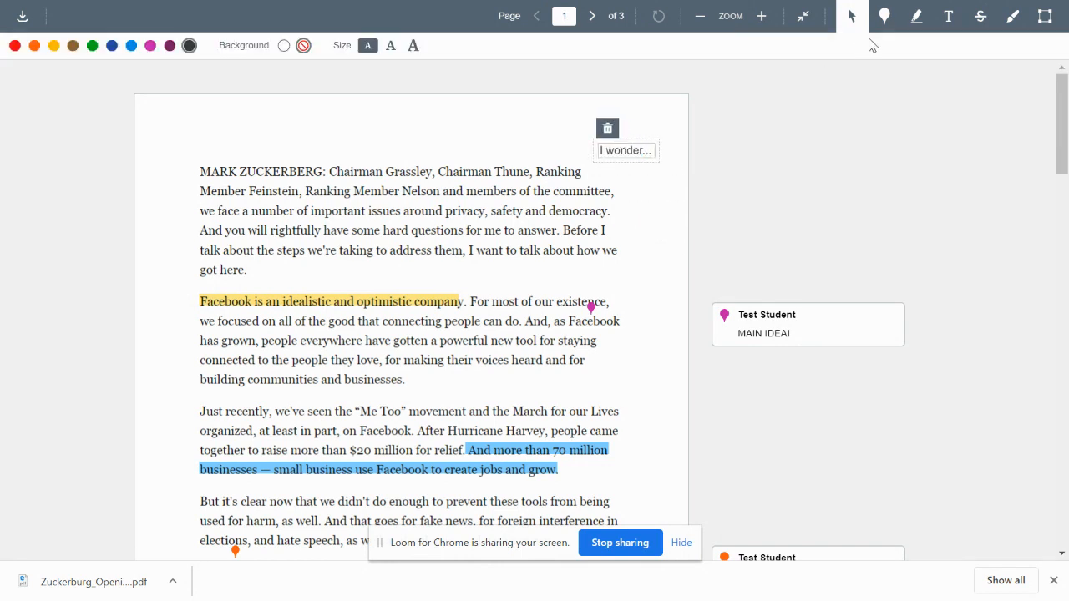
# Step: Add a free-text note reading "Main argument:" above the left part of the first paragraph
pyautogui.click(948, 17)
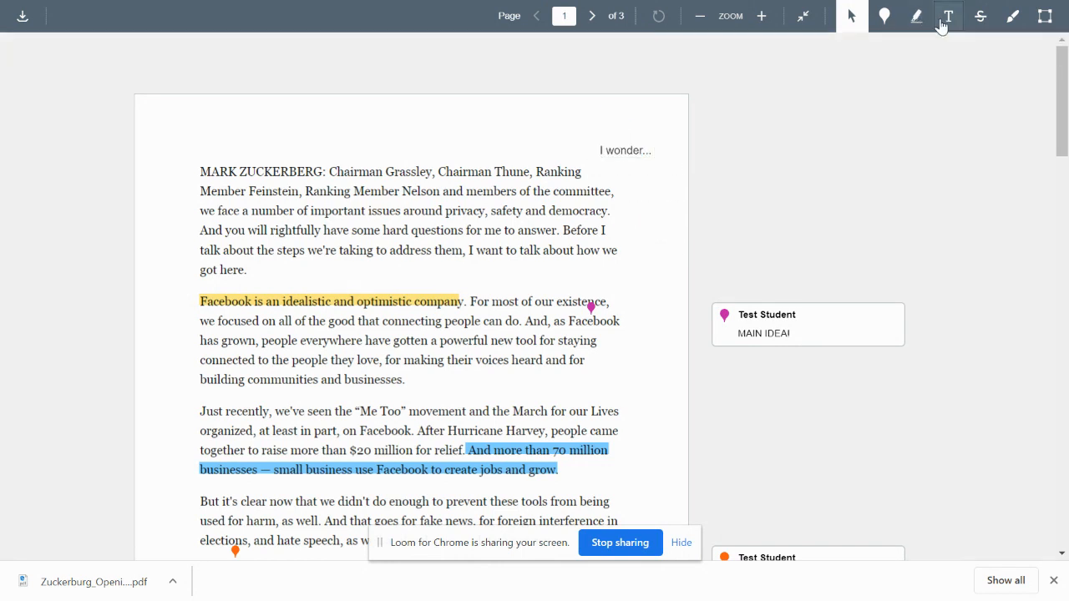
pyautogui.click(227, 135)
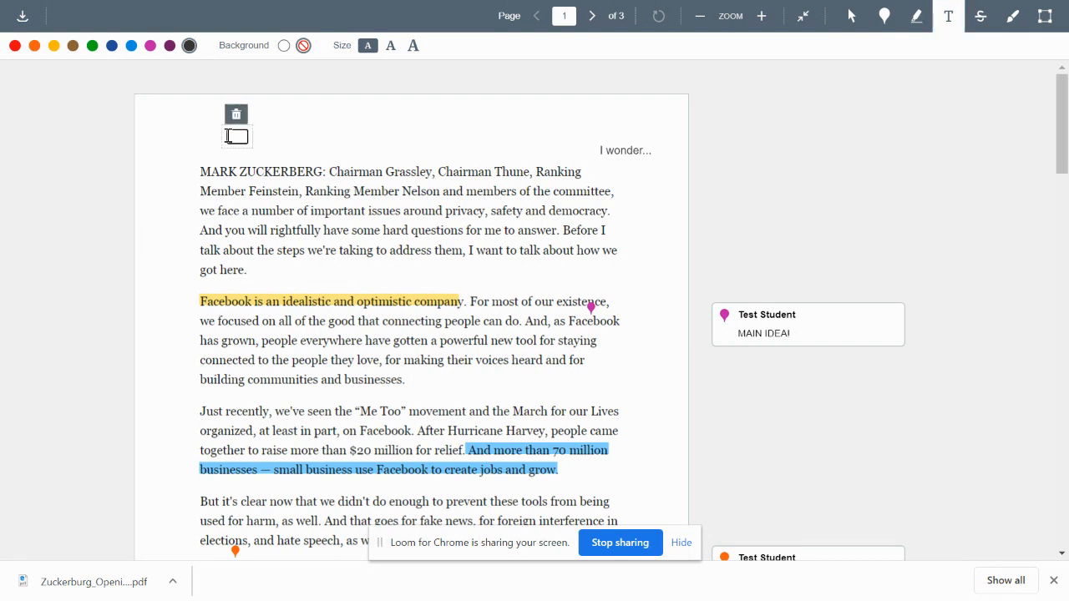
pyautogui.write('Main arguem')
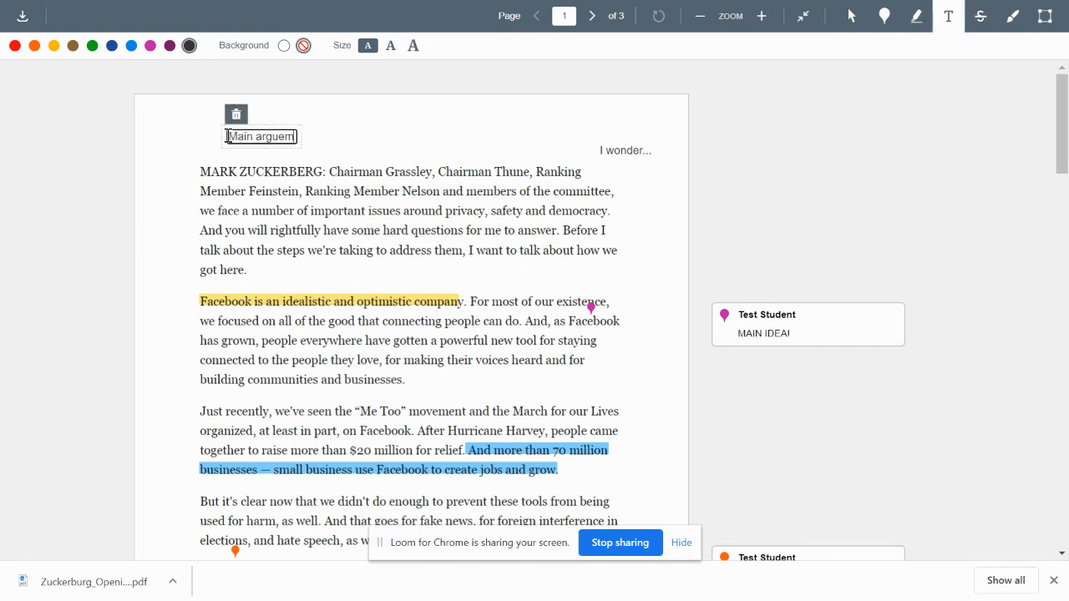
pyautogui.press('BackSpace')
pyautogui.press('BackSpace')
pyautogui.write('ment:')
pyautogui.click(227, 136)
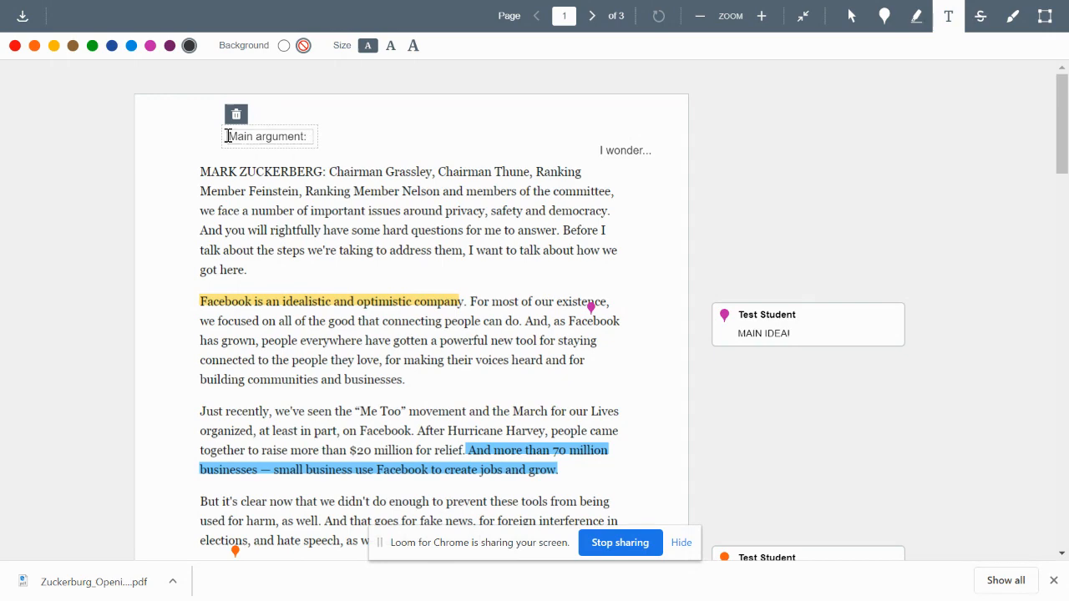
# Step: Circle the word "recently" freehand in yellow with the medium line, and draw a small mark in the margin beside the second paragraph
pyautogui.scroll(-2, 399, 187)
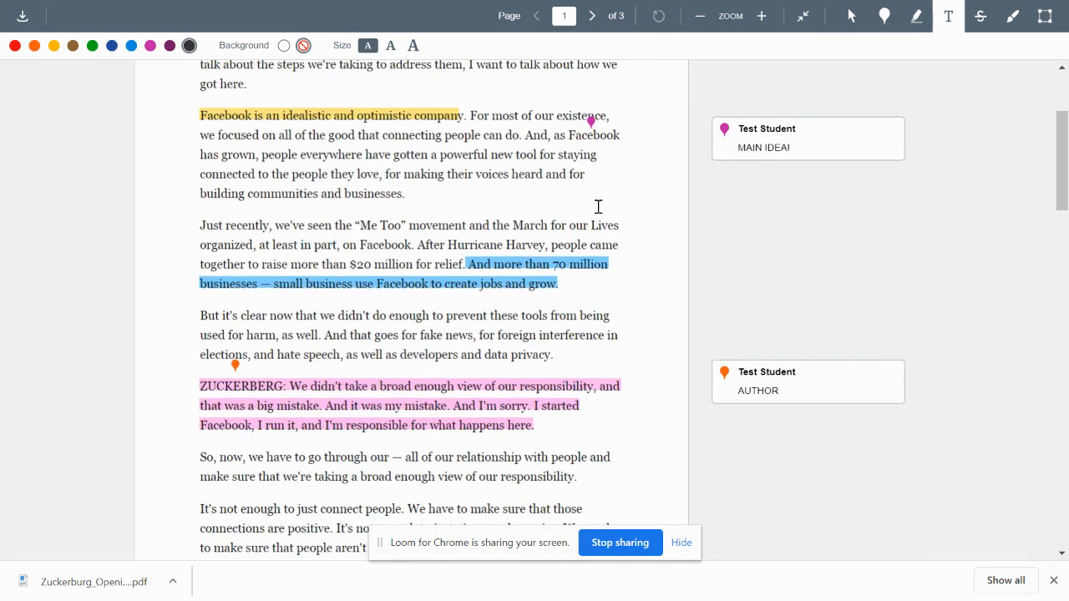
pyautogui.click(1008, 22)
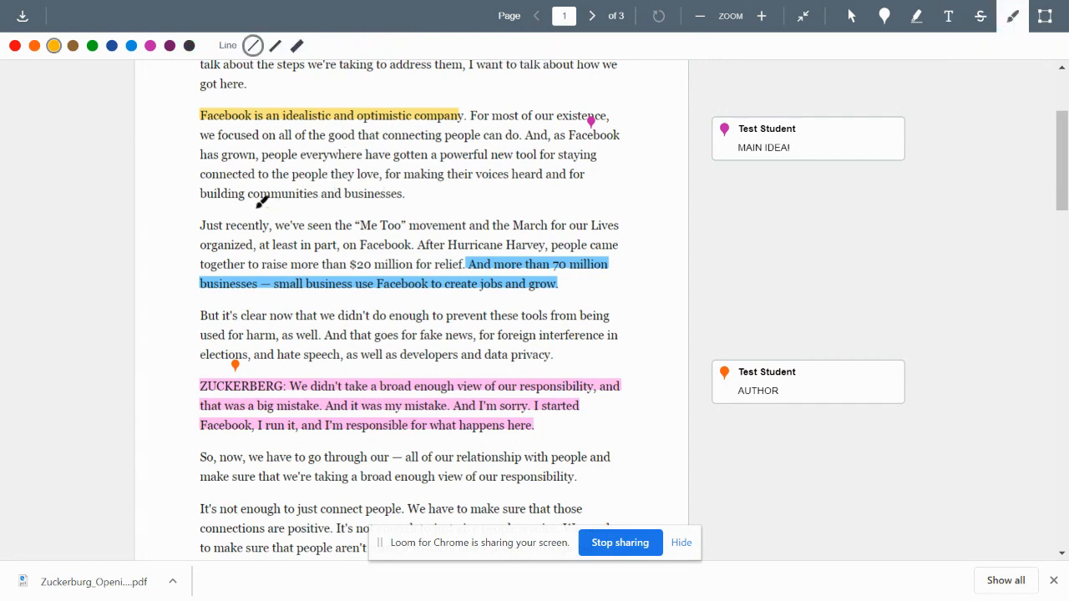
pyautogui.moveTo(258, 206)
pyautogui.mouseDown()
pyautogui.moveTo(281, 231)
pyautogui.moveTo(263, 197)
pyautogui.mouseUp()
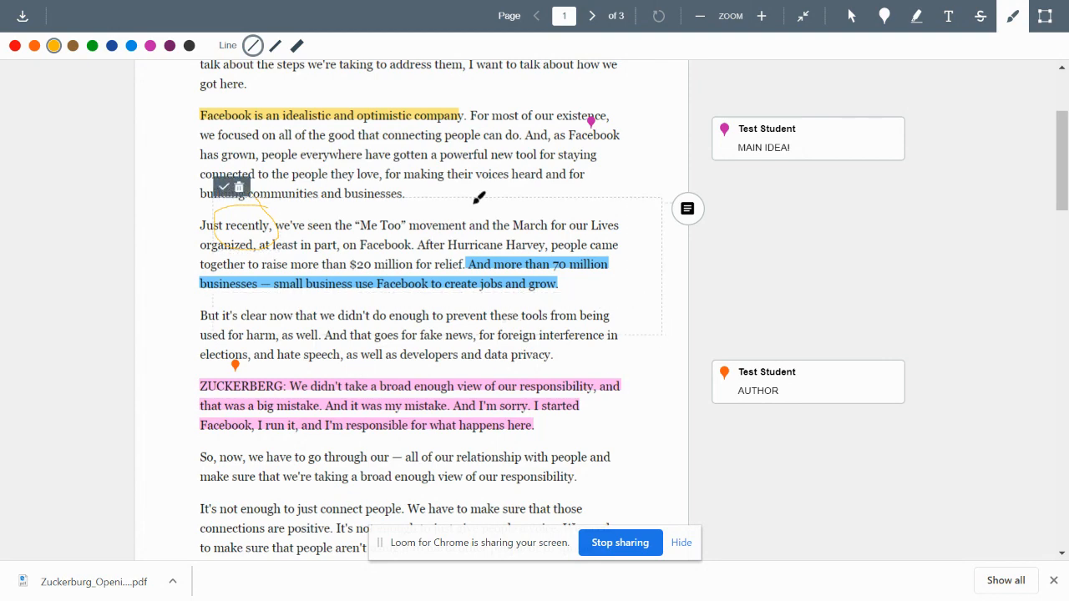
pyautogui.click(274, 45)
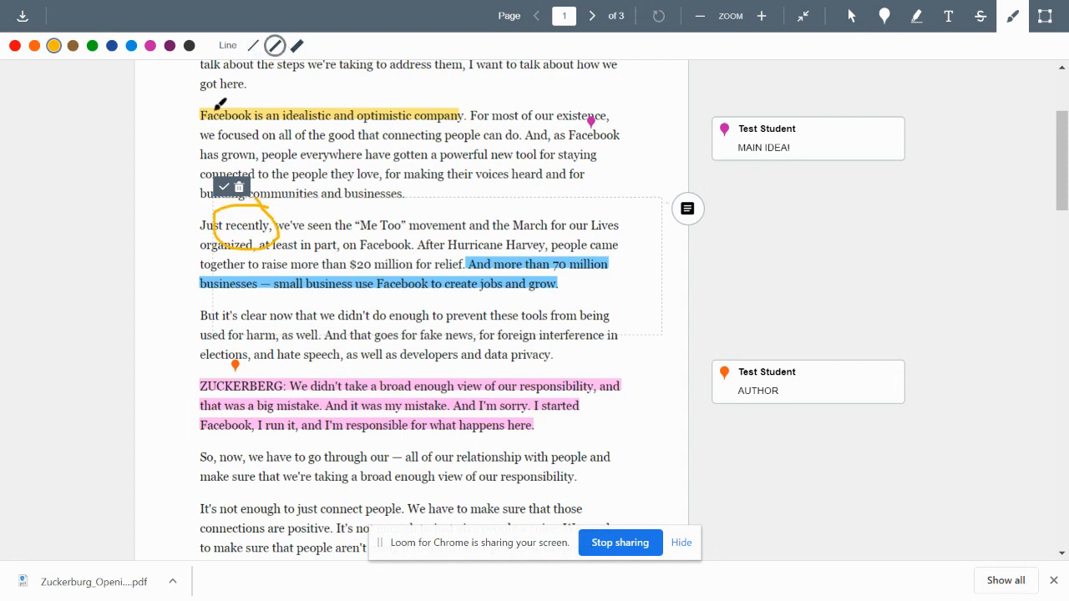
pyautogui.moveTo(174, 125); pyautogui.dragTo(170, 149)
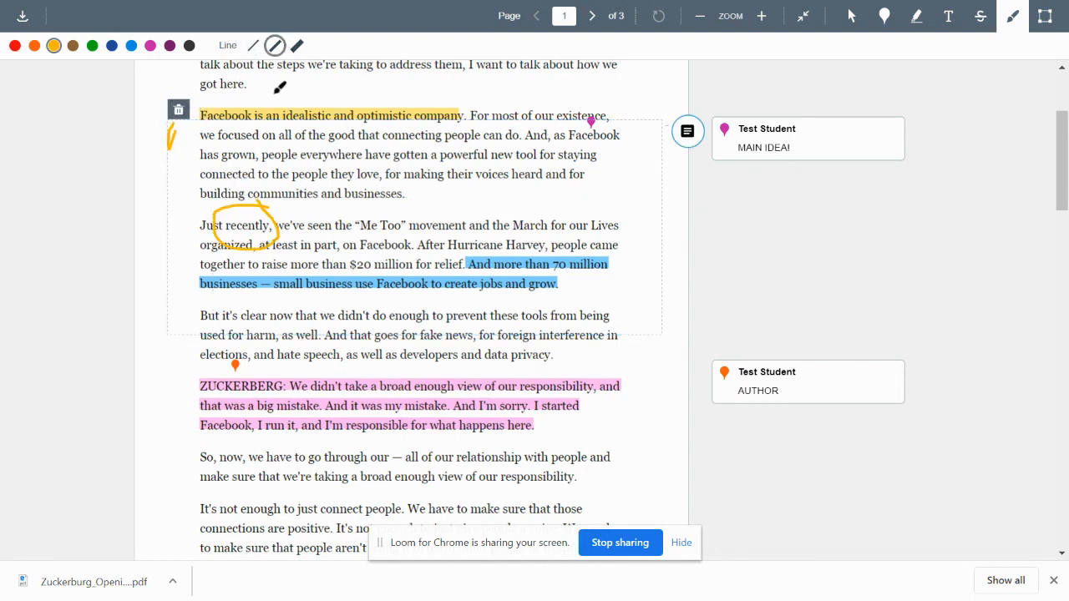
pyautogui.click(850, 16)
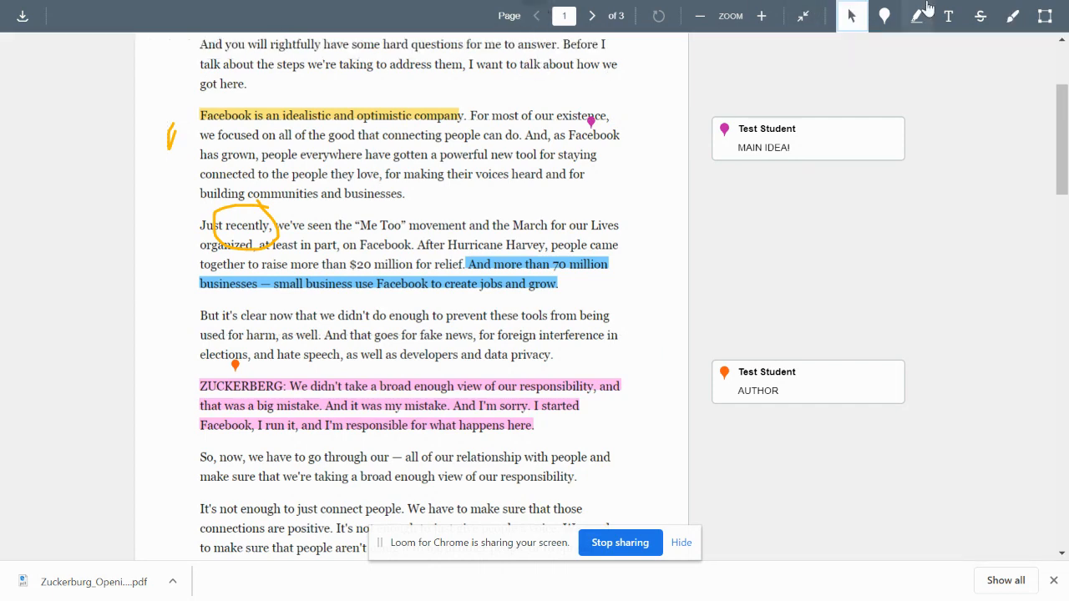
# Step: Draw a yellow freehand star in the margin beside the paragraph beginning "But it's clear now"
pyautogui.click(1011, 18)
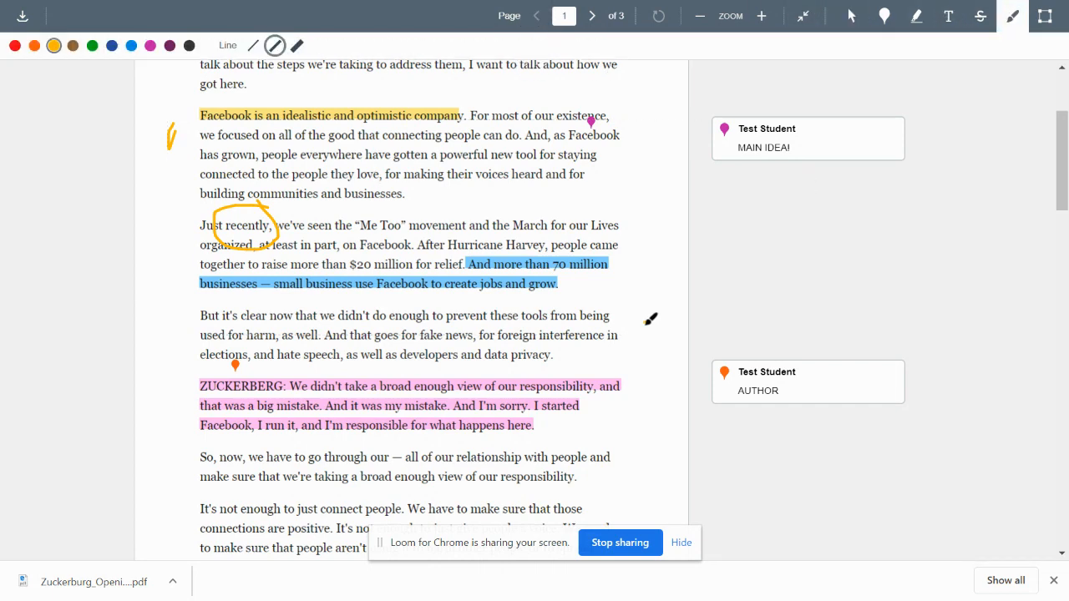
pyautogui.moveTo(647, 323)
pyautogui.mouseDown()
pyautogui.moveTo(627, 355)
pyautogui.moveTo(675, 334)
pyautogui.moveTo(639, 372)
pyautogui.mouseUp()
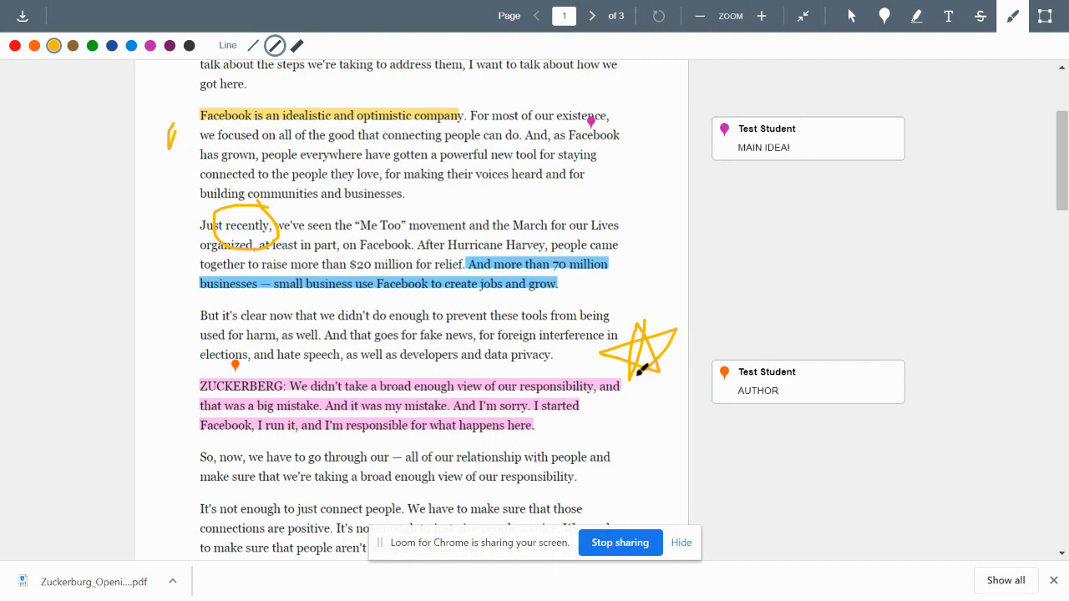
pyautogui.click(851, 16)
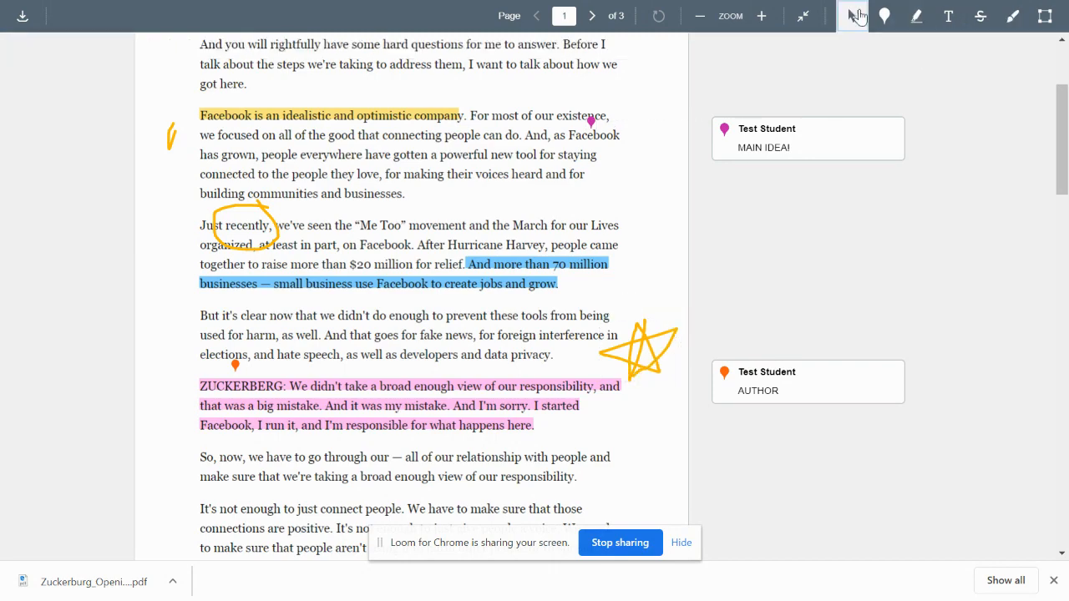
# Step: Draw a blue box over the first four lines of the "Across the board" paragraph on page 2, plus a tiny box at its lower-right corner
pyautogui.click(1043, 16)
pyautogui.scroll(-15, 485, 252)
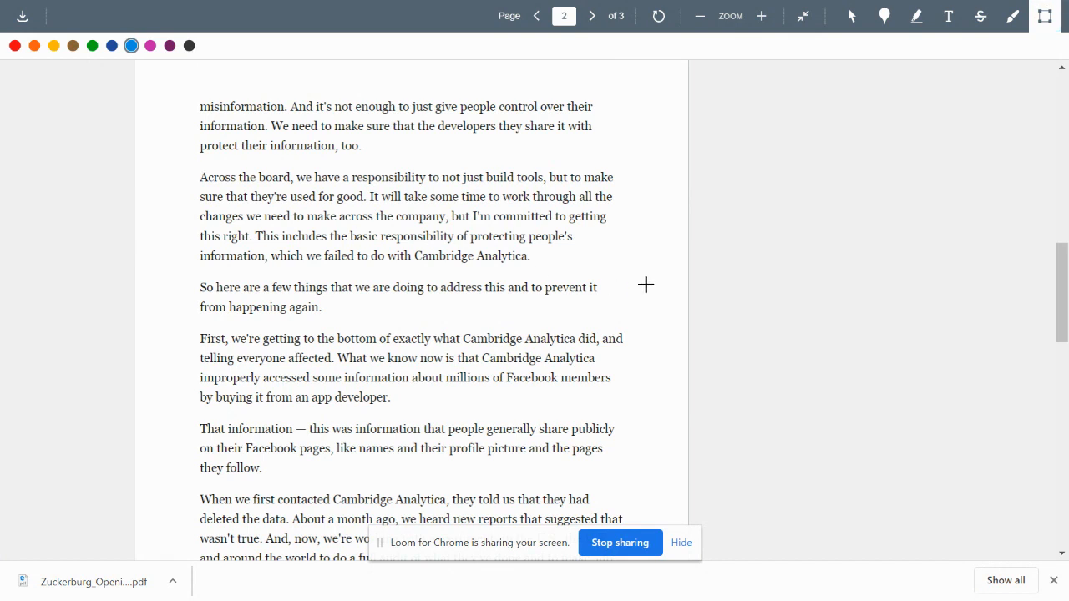
pyautogui.moveTo(542, 242)
pyautogui.mouseDown()
pyautogui.moveTo(229, 153)
pyautogui.moveTo(188, 162)
pyautogui.mouseUp()
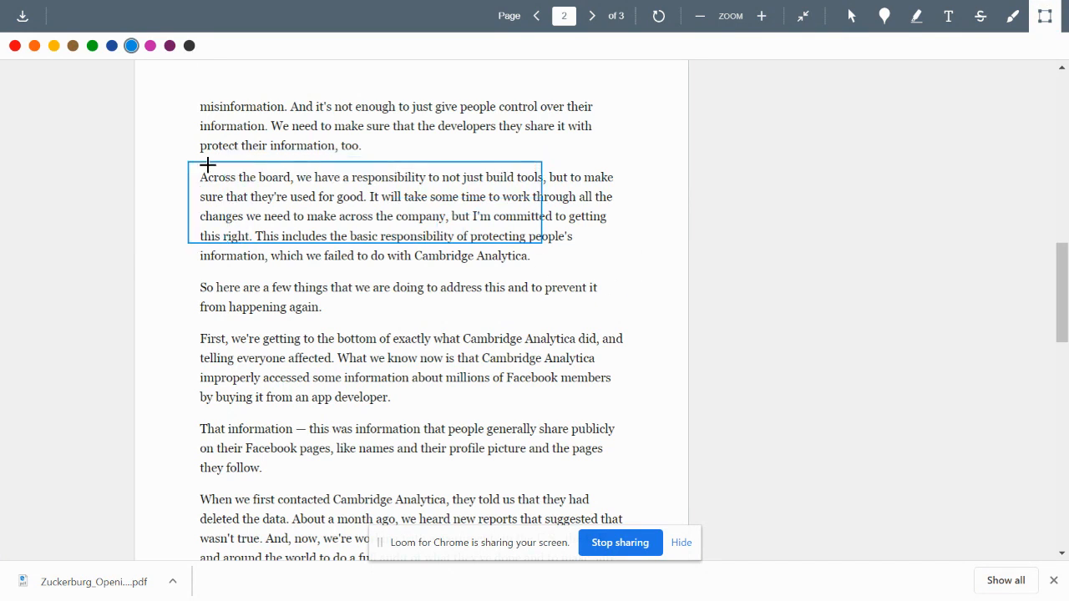
pyautogui.click(538, 242)
pyautogui.moveTo(537, 242); pyautogui.dragTo(556, 249)
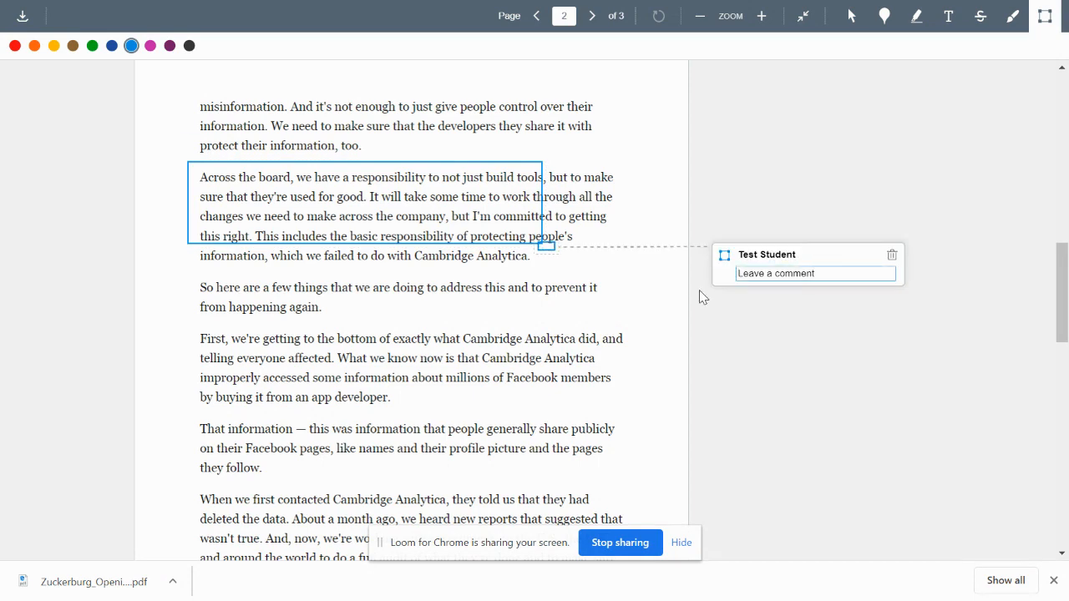
pyautogui.click(845, 20)
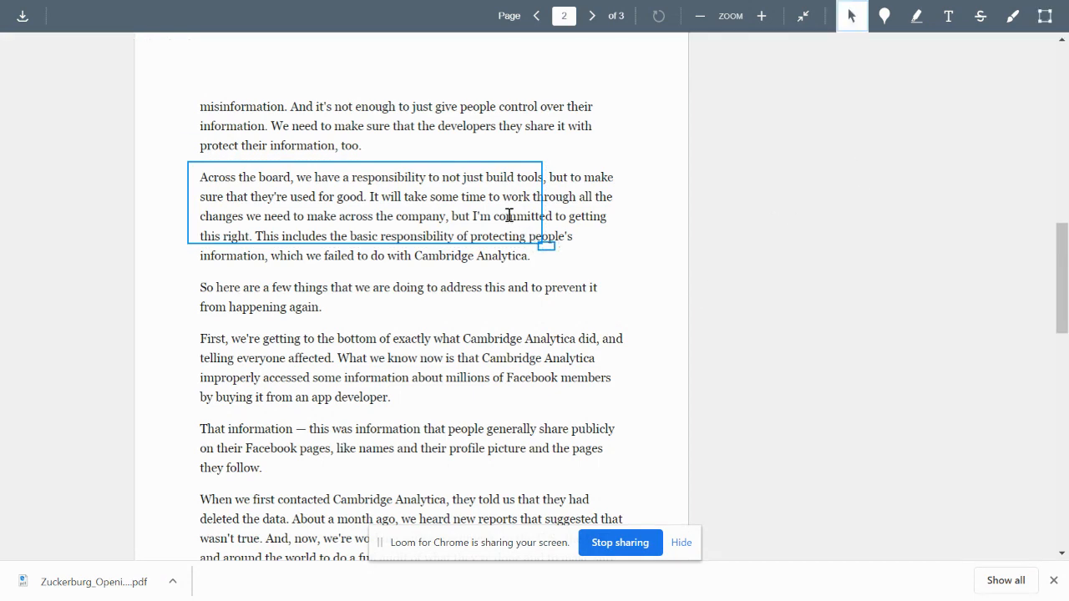
# Step: Attach the comment "This is the strongest argument!" to the large blue box around the "Across the board" paragraph
pyautogui.click(544, 200)
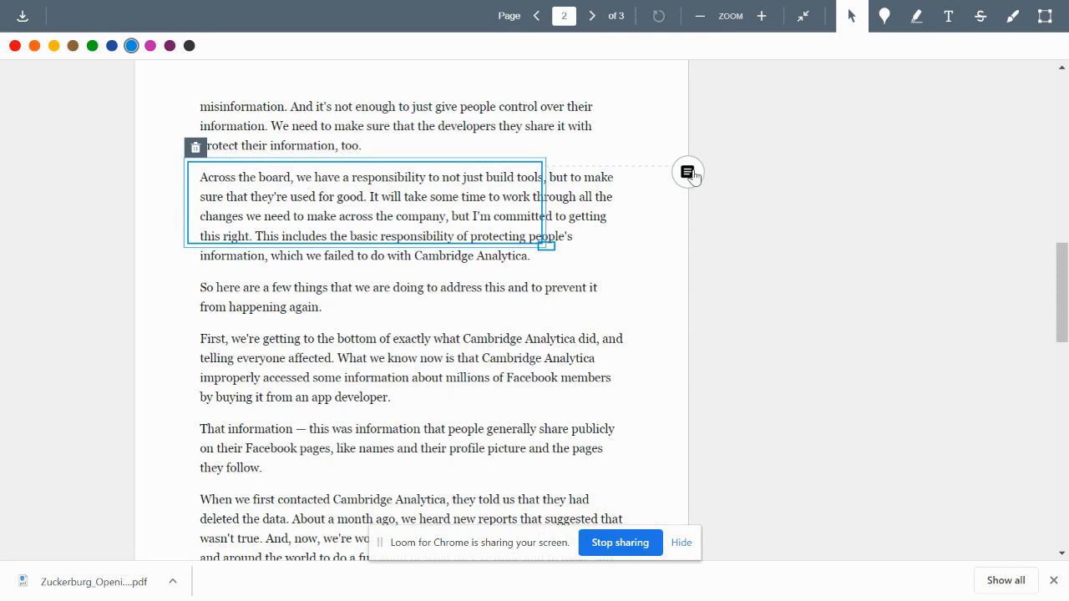
pyautogui.click(690, 174)
pyautogui.write('TH')
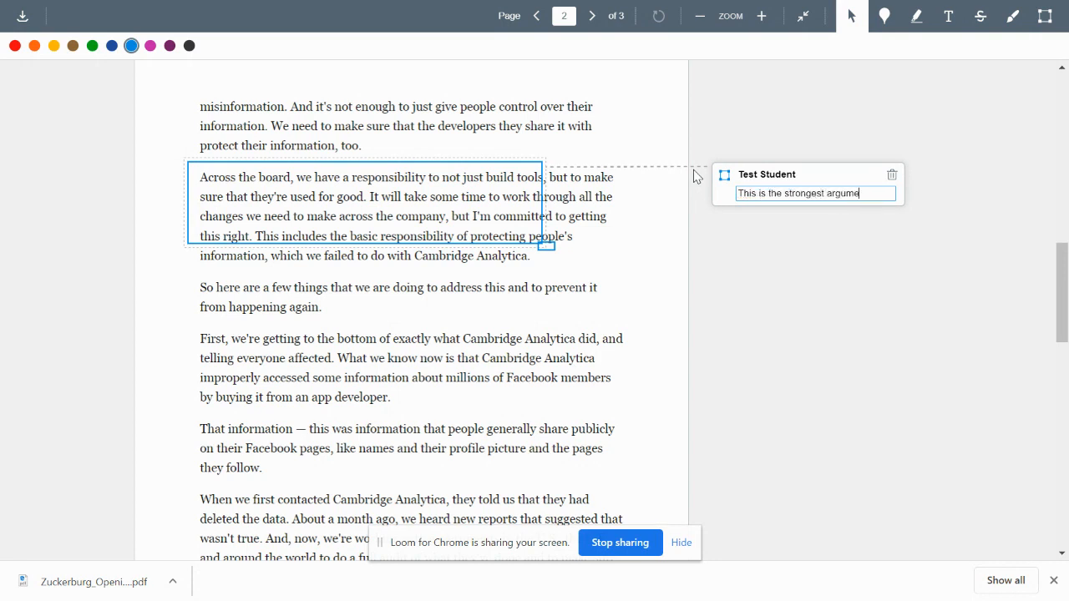
pyautogui.click(802, 309)
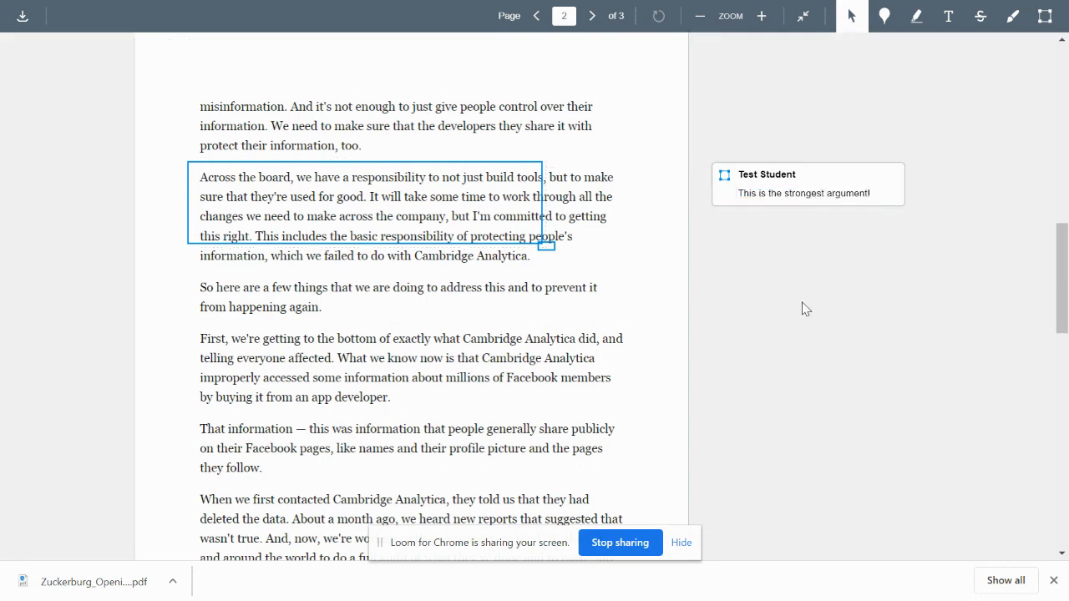
# Step: Look over the annotations on page 1 and exit the full-screen preview to the submission details
pyautogui.scroll(15, 801, 308)
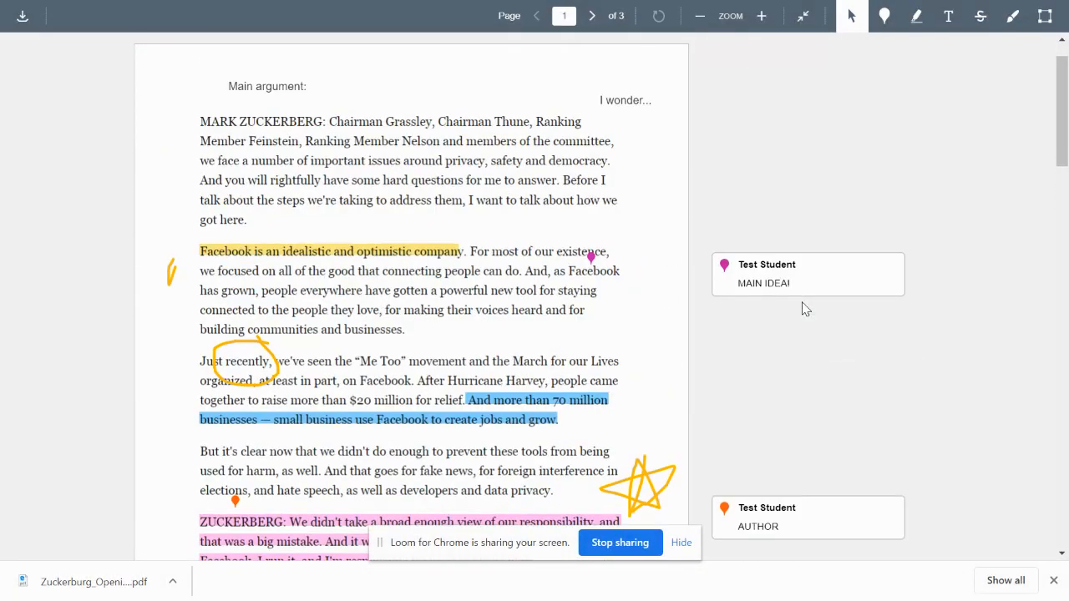
pyautogui.scroll(-2, 482, 315)
pyautogui.scroll(3, 484, 316)
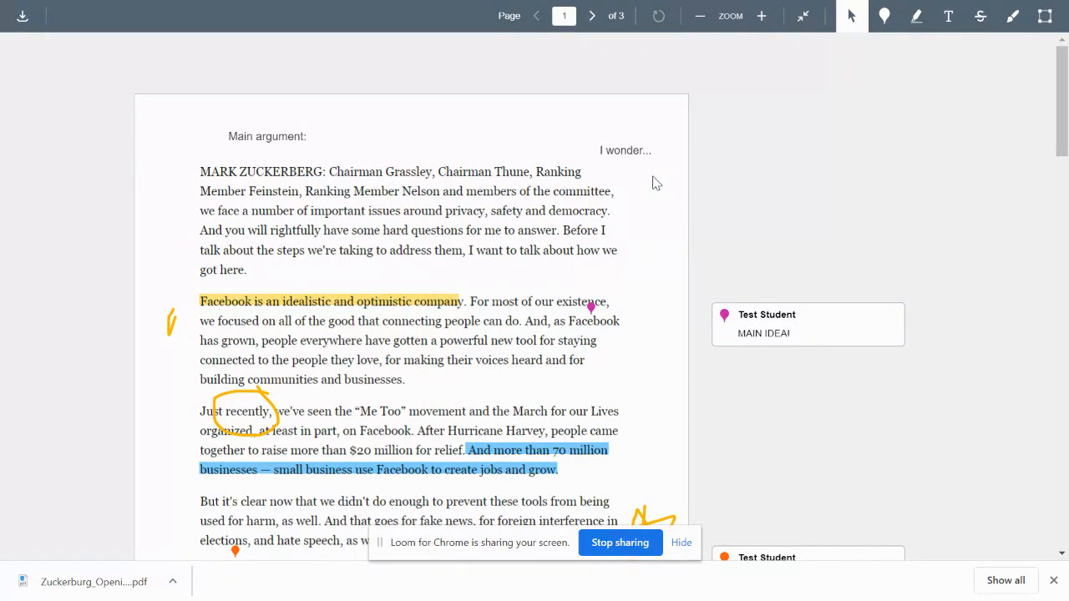
pyautogui.scroll(-2, 655, 182)
pyautogui.scroll(2, 655, 183)
pyautogui.click(803, 16)
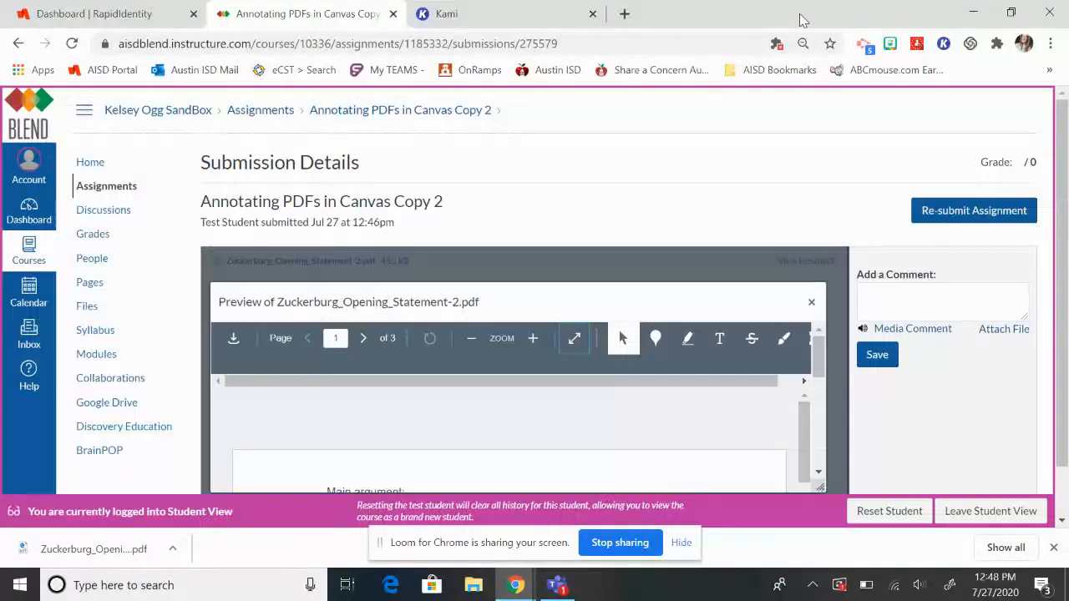
pyautogui.scroll(-2, 573, 455)
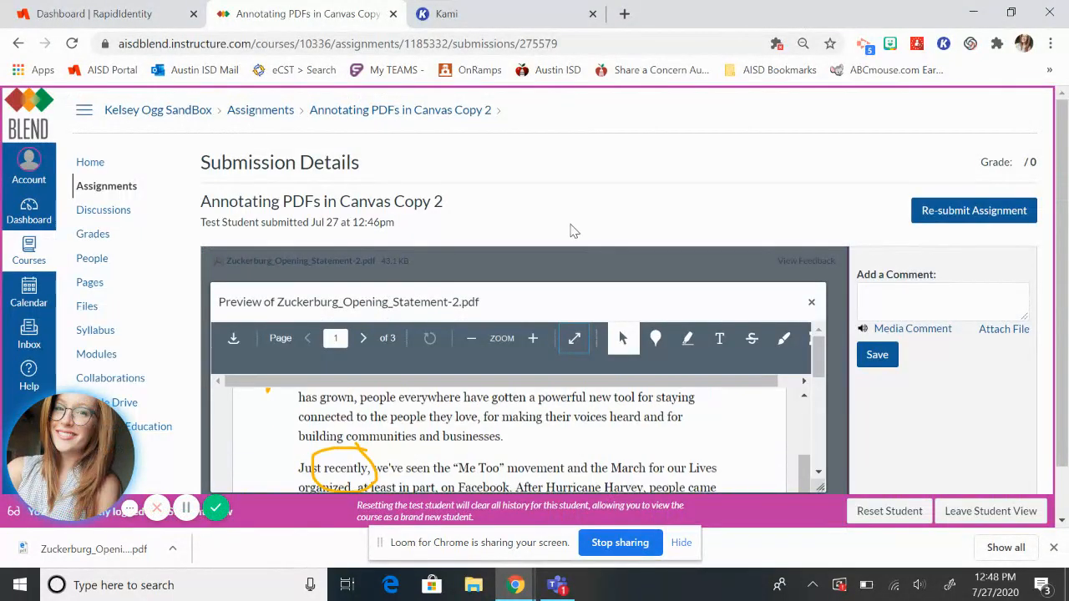
# Step: Leave the test student's view and look over the submission details page as the teacher
pyautogui.scroll(-1, 570, 230)
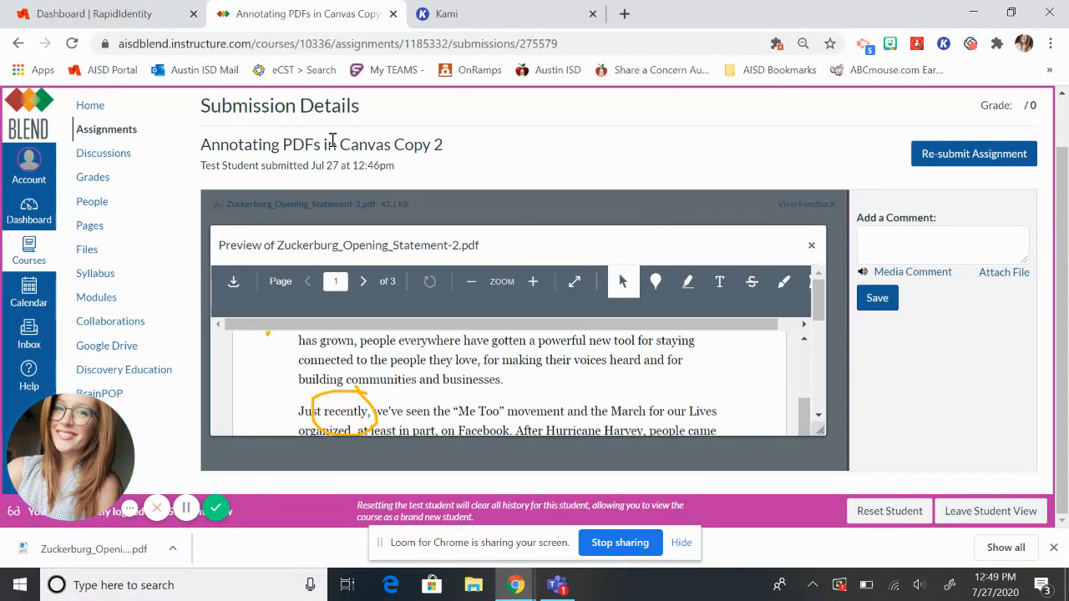
pyautogui.click(984, 511)
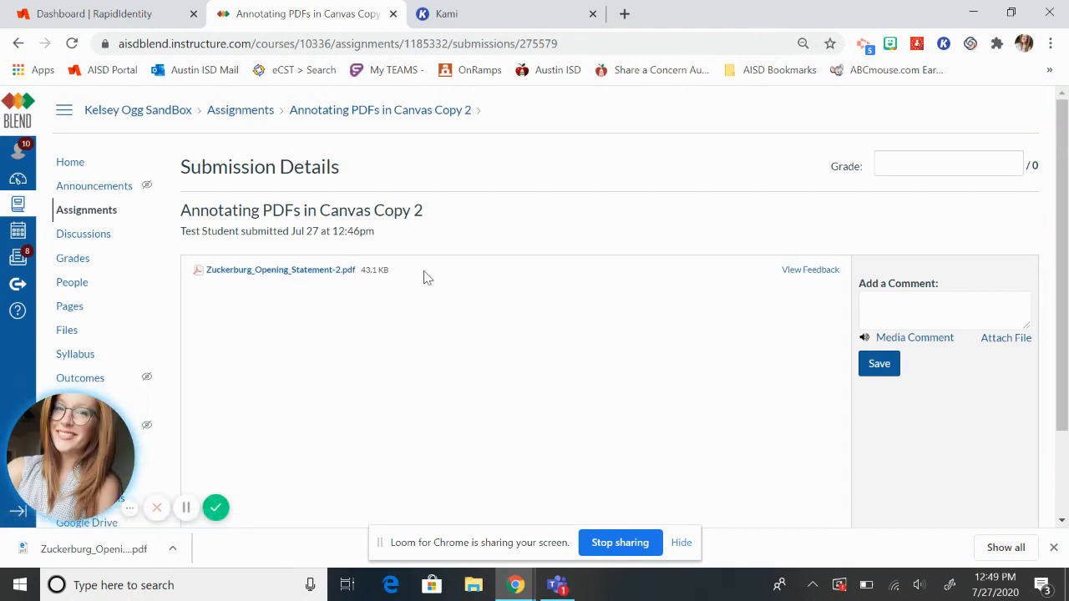
pyautogui.scroll(-2, 593, 192)
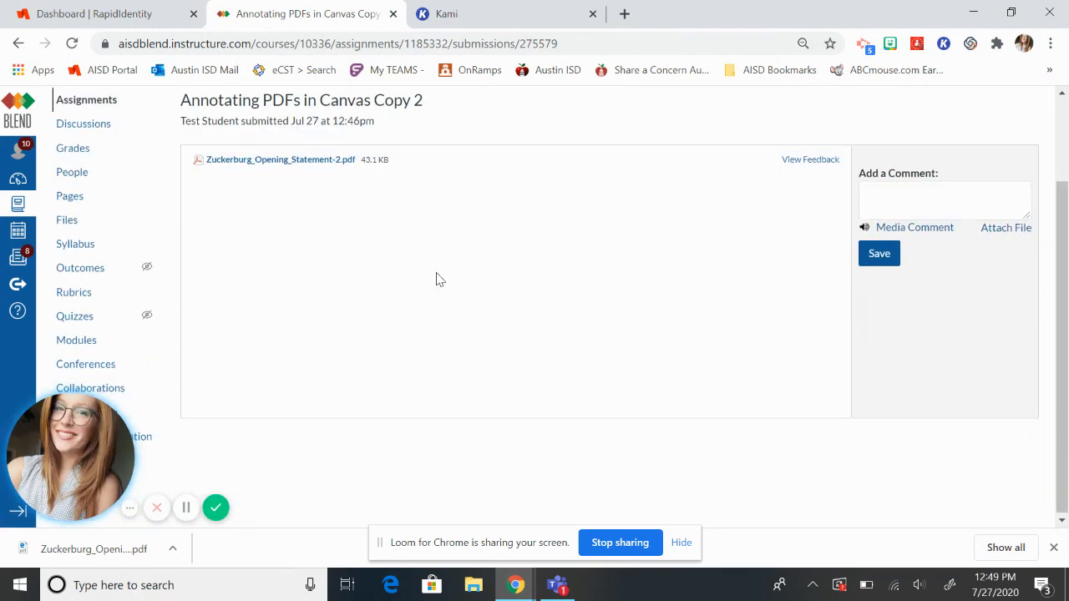
pyautogui.scroll(2, 250, 271)
# Step: Open the assignment "Annotating PDFs in Canvas Copy 2" from the course's assignments and launch SpeedGrader for it
pyautogui.click(66, 214)
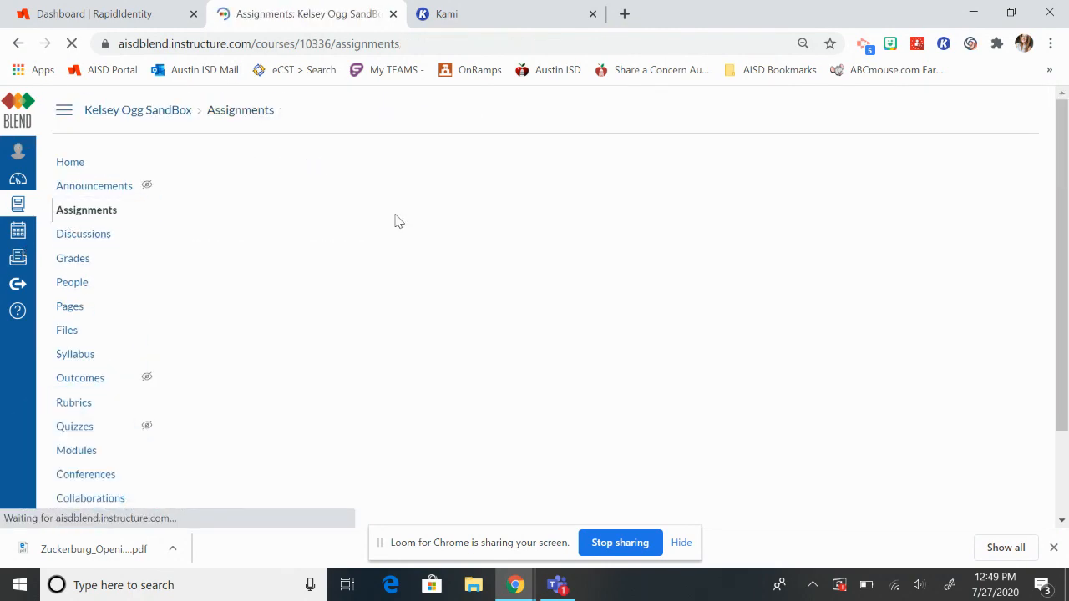
pyautogui.click(395, 299)
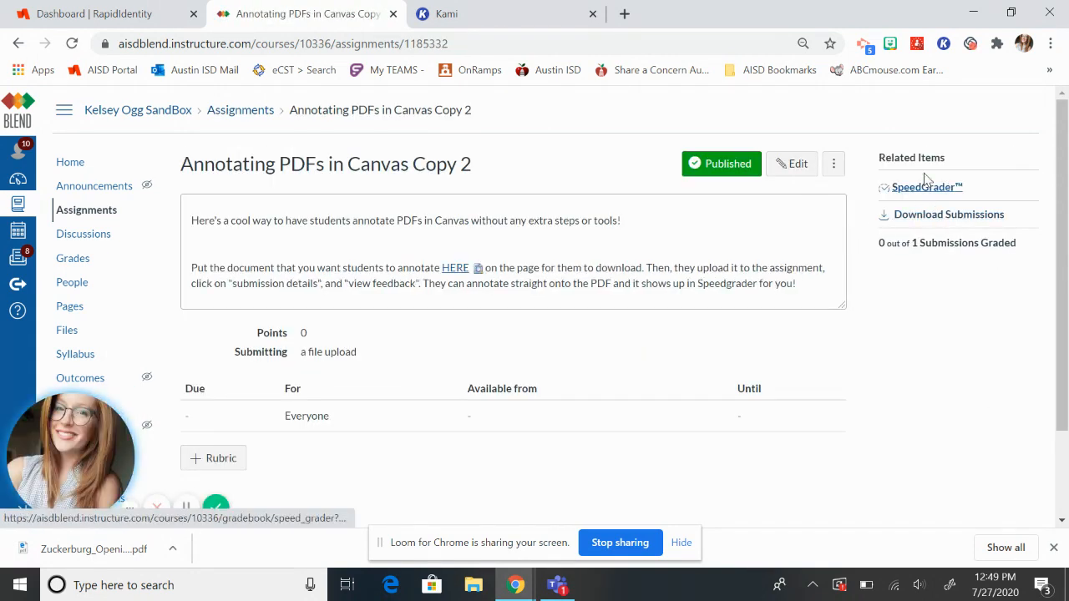
pyautogui.click(931, 192)
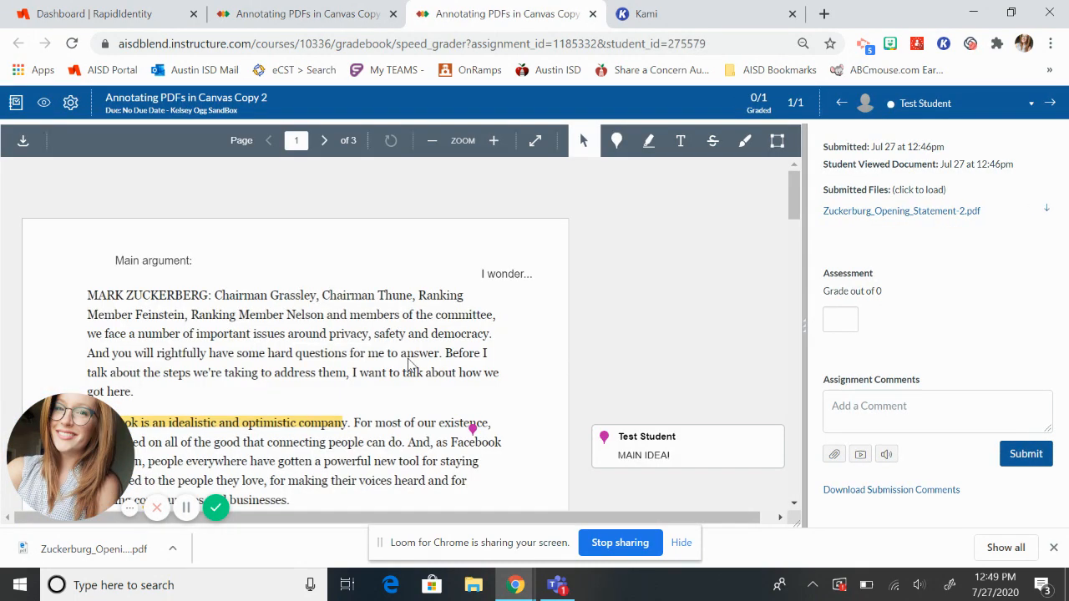
# Step: Examine the test student's highlights, comments, free text and drawings on page 1 of the submitted PDF in SpeedGrader
pyautogui.scroll(-4, 410, 365)
pyautogui.scroll(4, 411, 365)
pyautogui.scroll(-3, 411, 365)
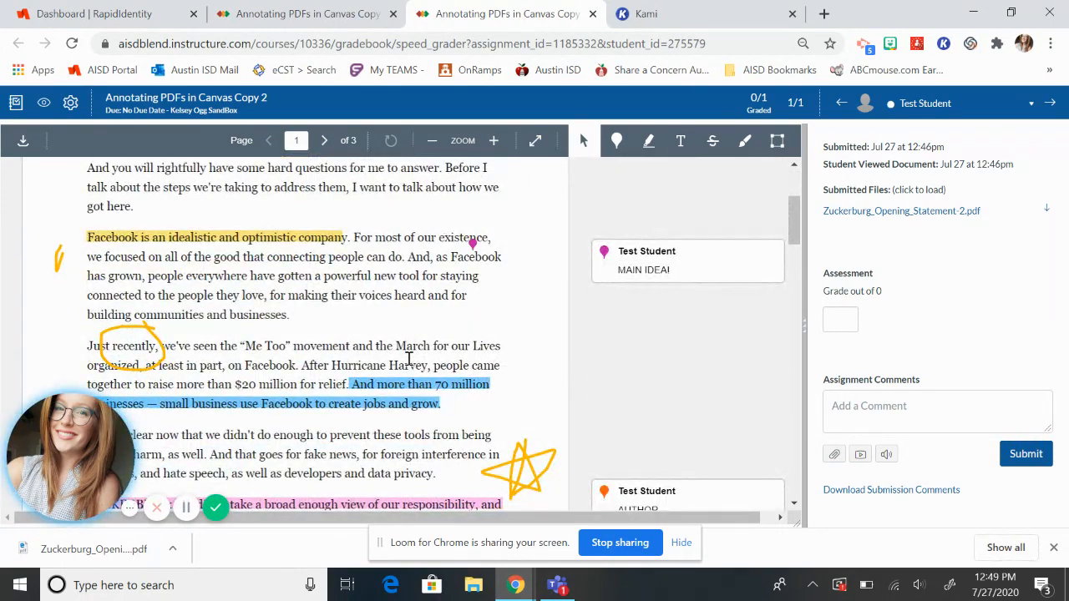
pyautogui.scroll(-5, 409, 359)
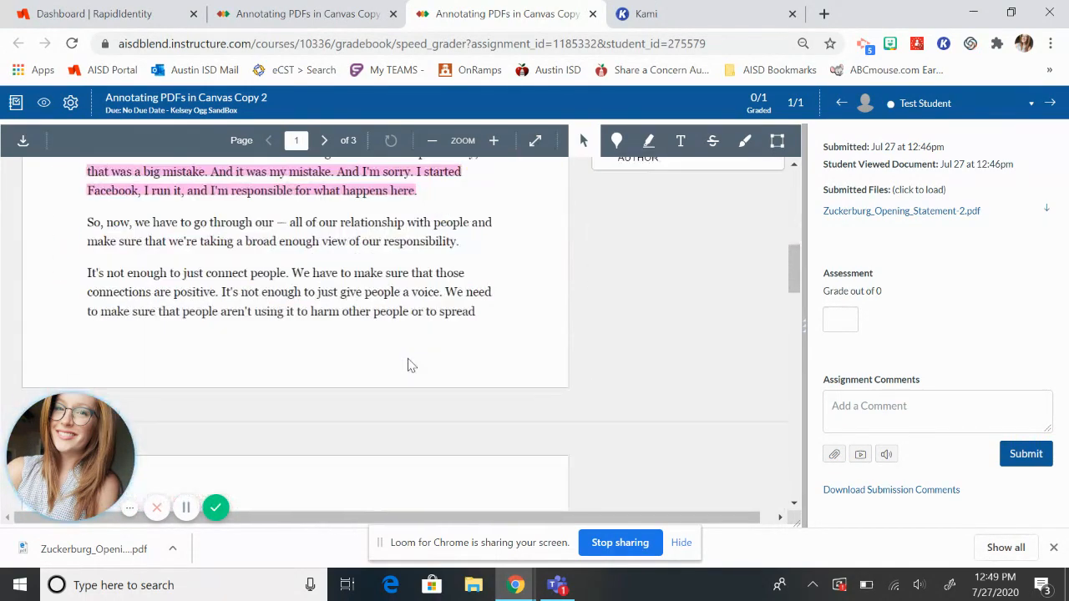
pyautogui.scroll(4, 412, 365)
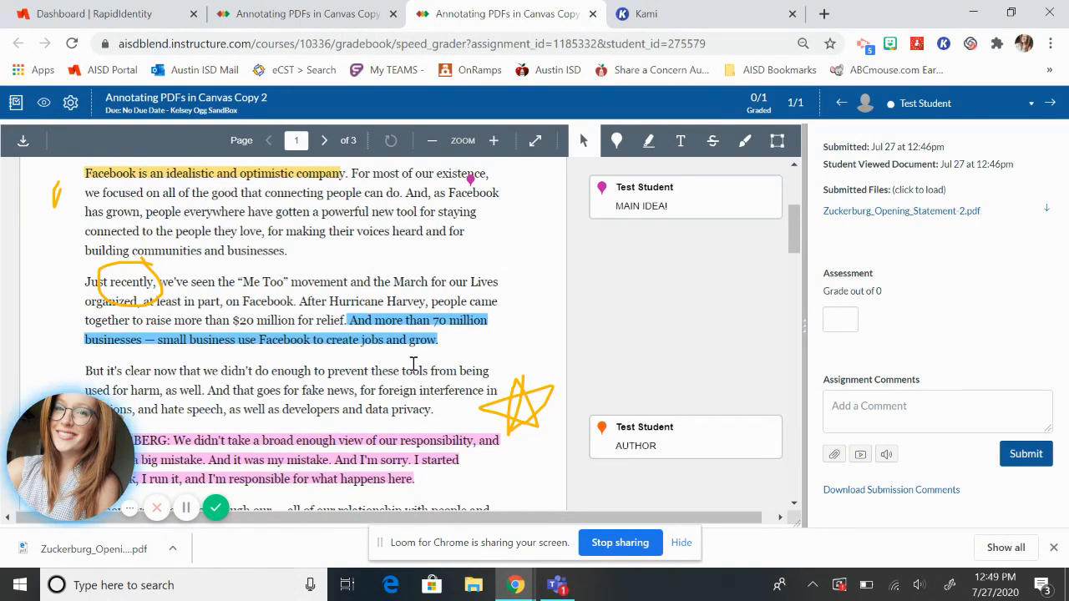
pyautogui.scroll(2, 413, 364)
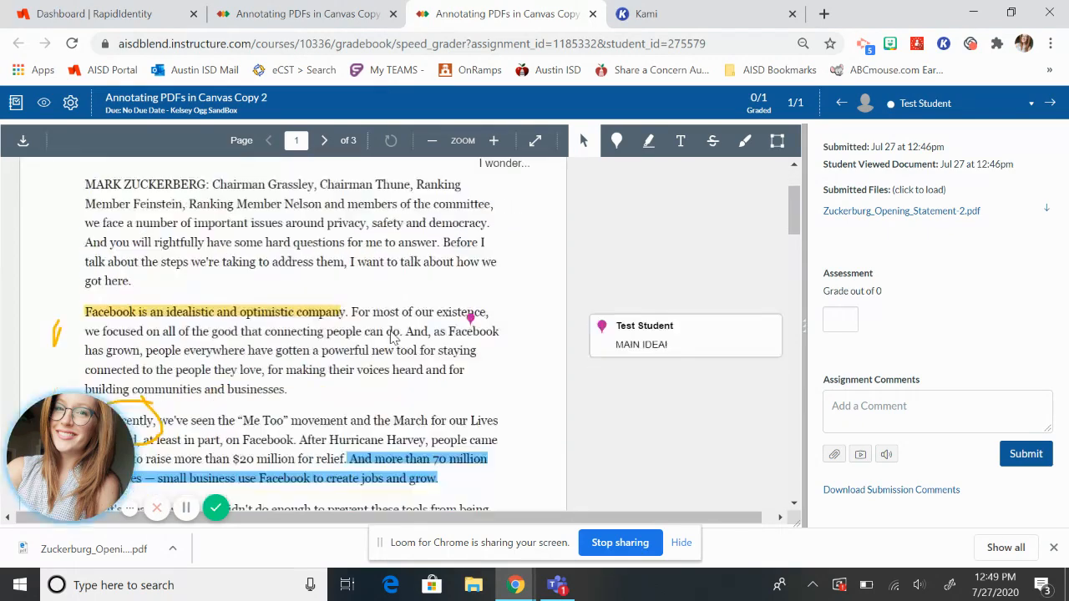
pyautogui.scroll(-2, 393, 336)
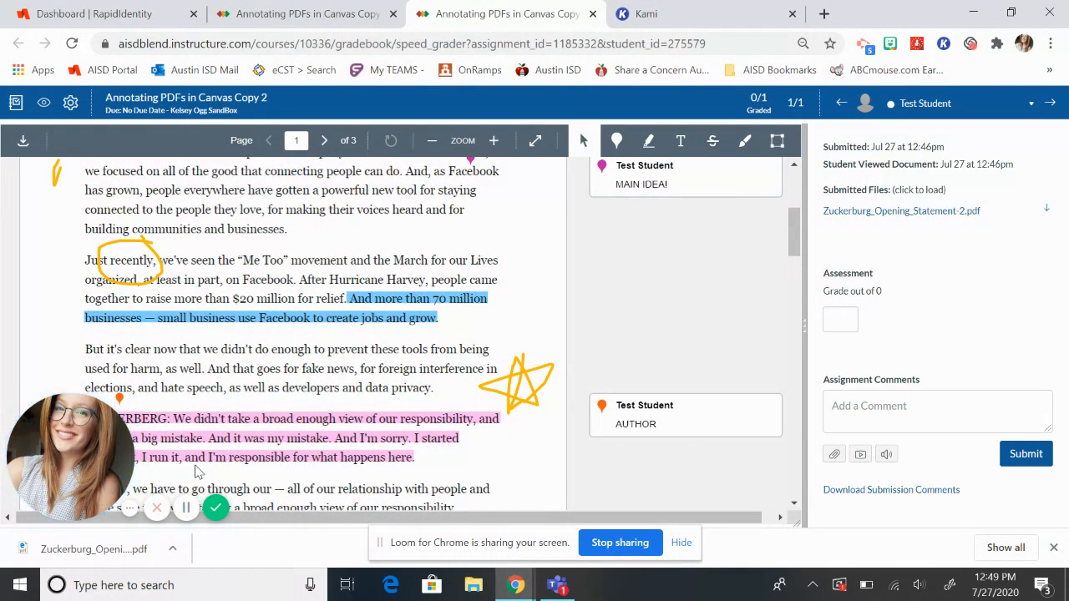
pyautogui.scroll(1, 197, 472)
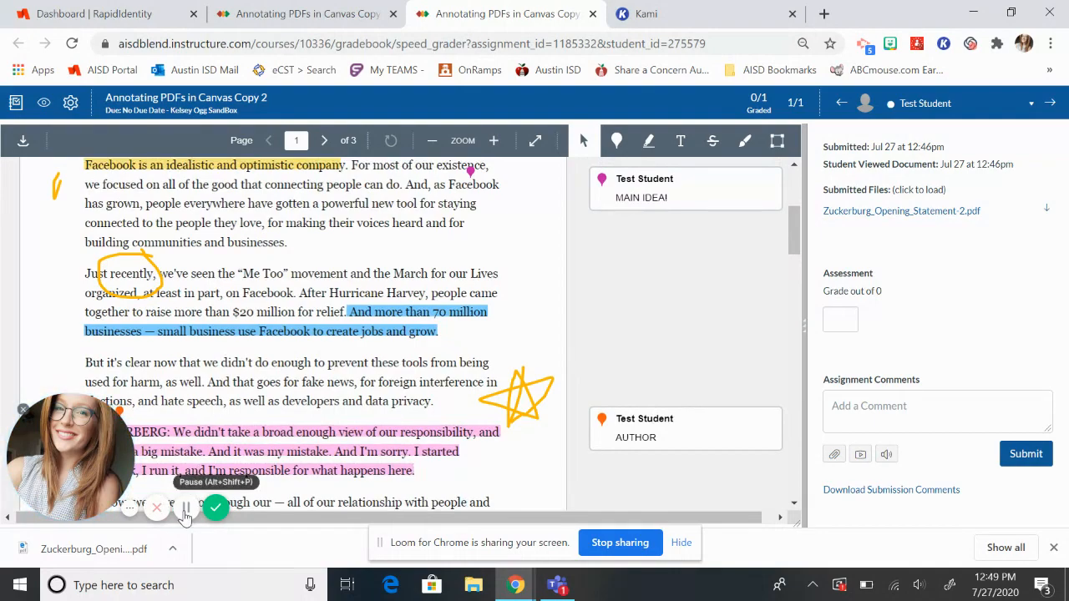